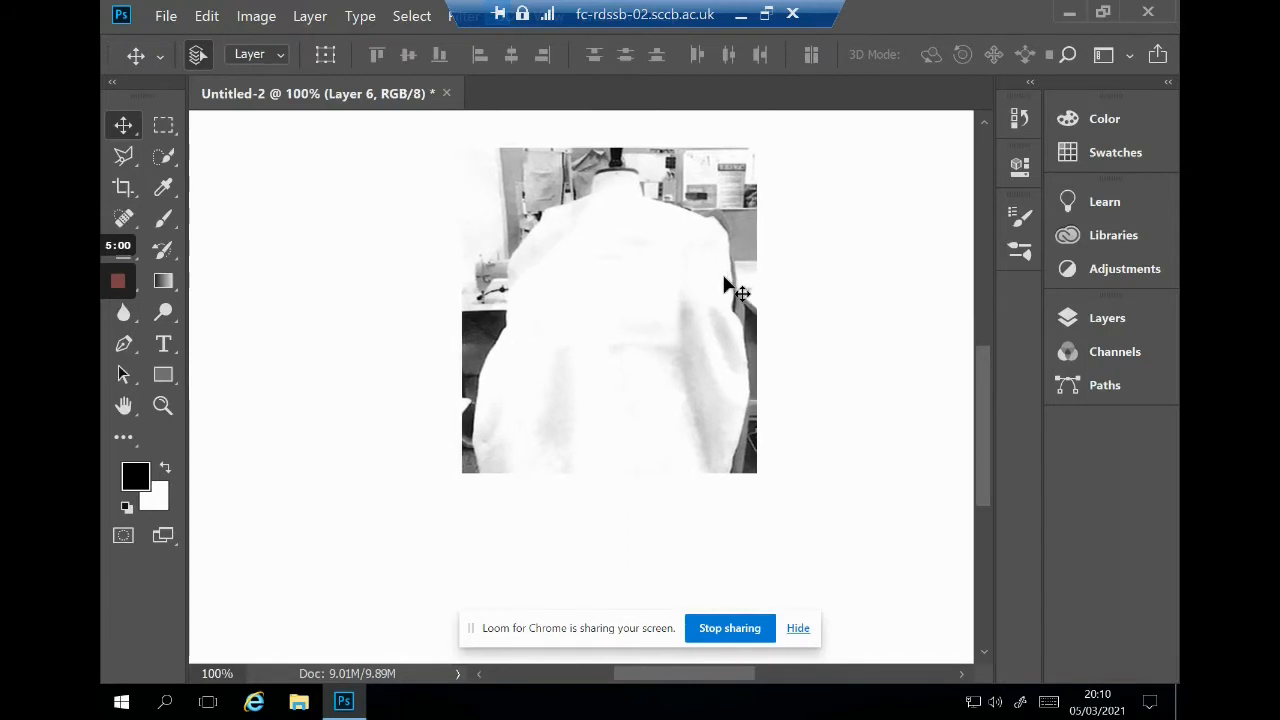
Step: Nudge the mannequin photo down and outline the garment's neckline, shoulders and sides over it with a 7 px black brush
{"action": "key", "text": "Down"}
{"action": "key", "text": "Down"}
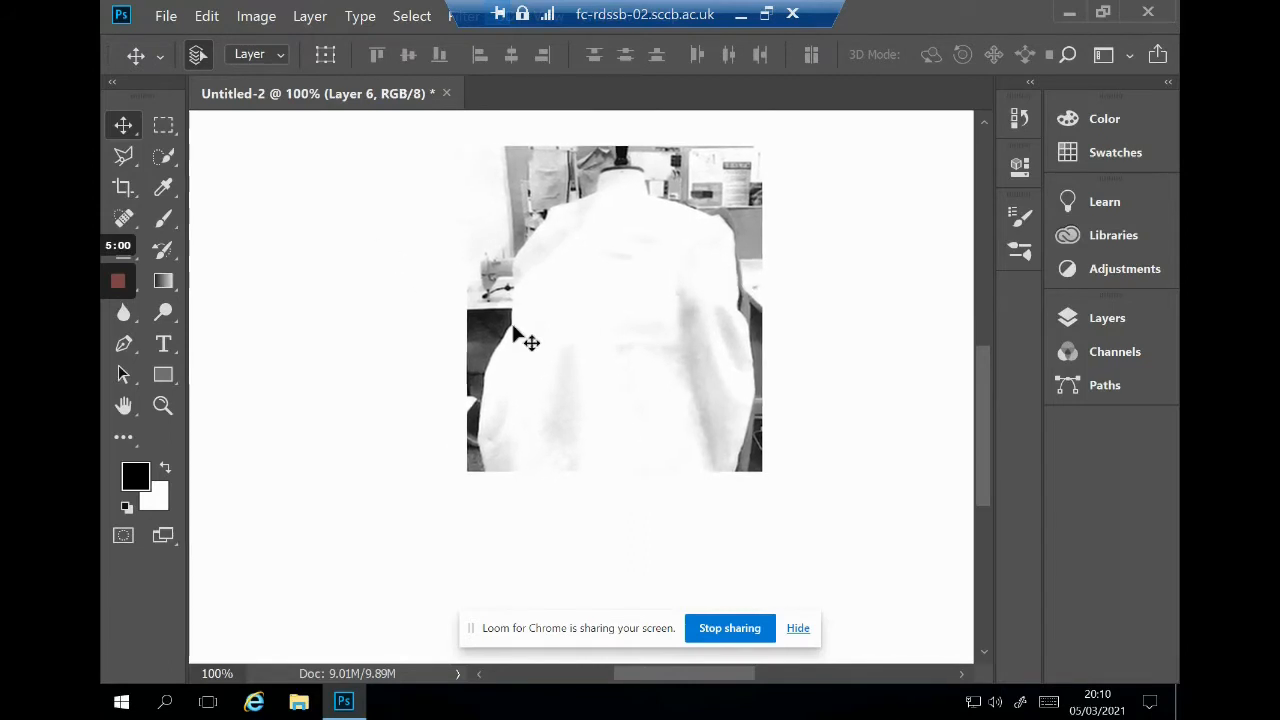
{"action": "left_click", "coordinate": [163, 222]}
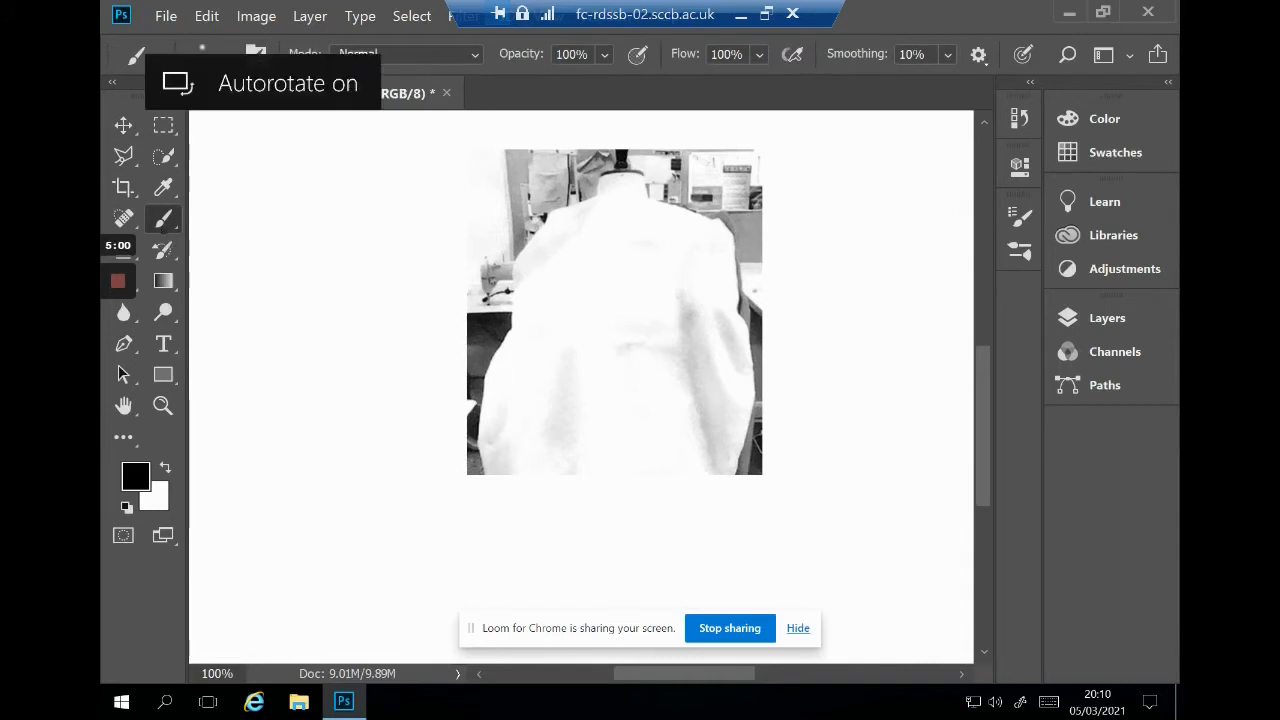
{"action": "left_click", "coordinate": [227, 55]}
{"action": "key", "text": "Return"}
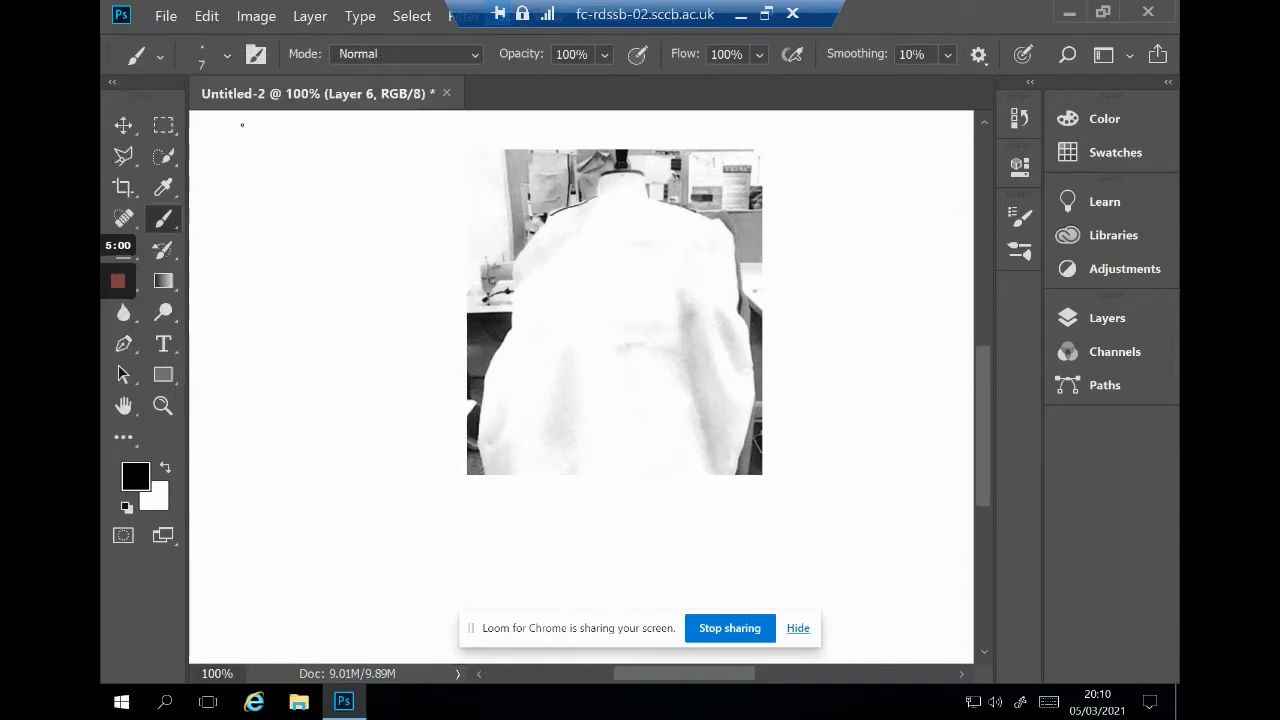
{"action": "left_click", "coordinate": [206, 16]}
{"action": "left_click", "coordinate": [300, 20]}
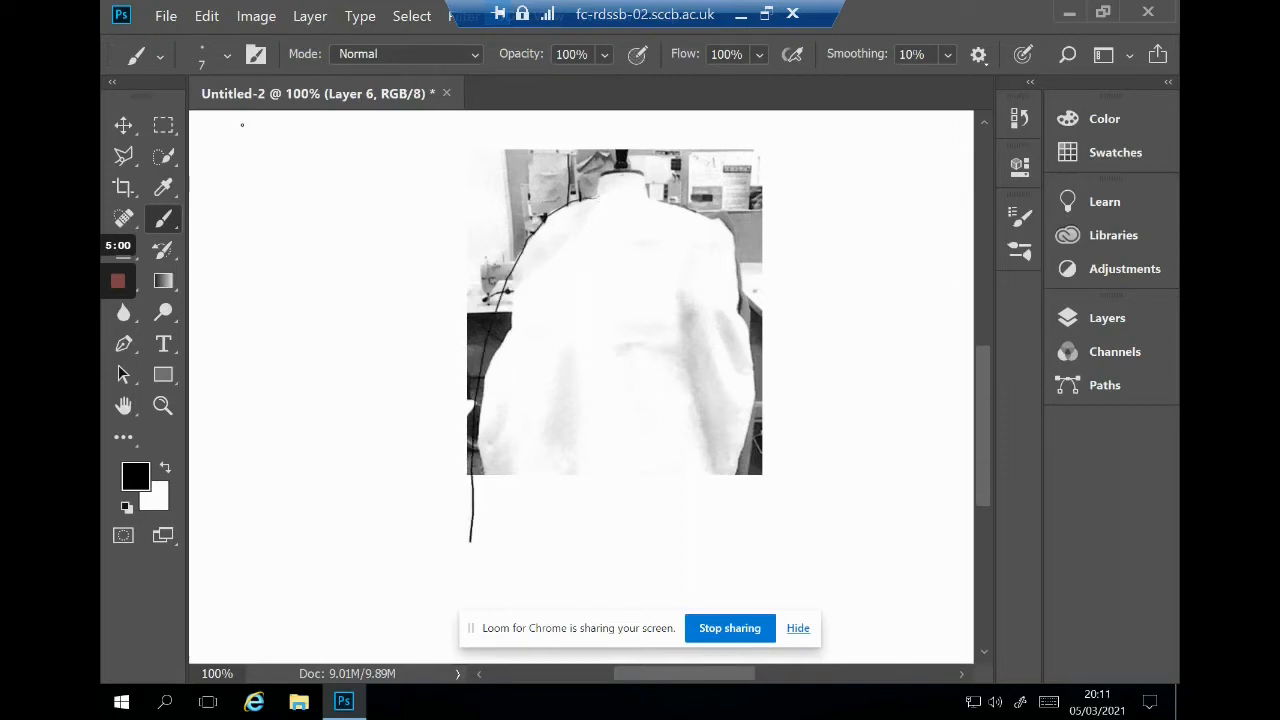
{"action": "left_click_drag", "start_coordinate": [744, 282], "coordinate": [763, 532]}
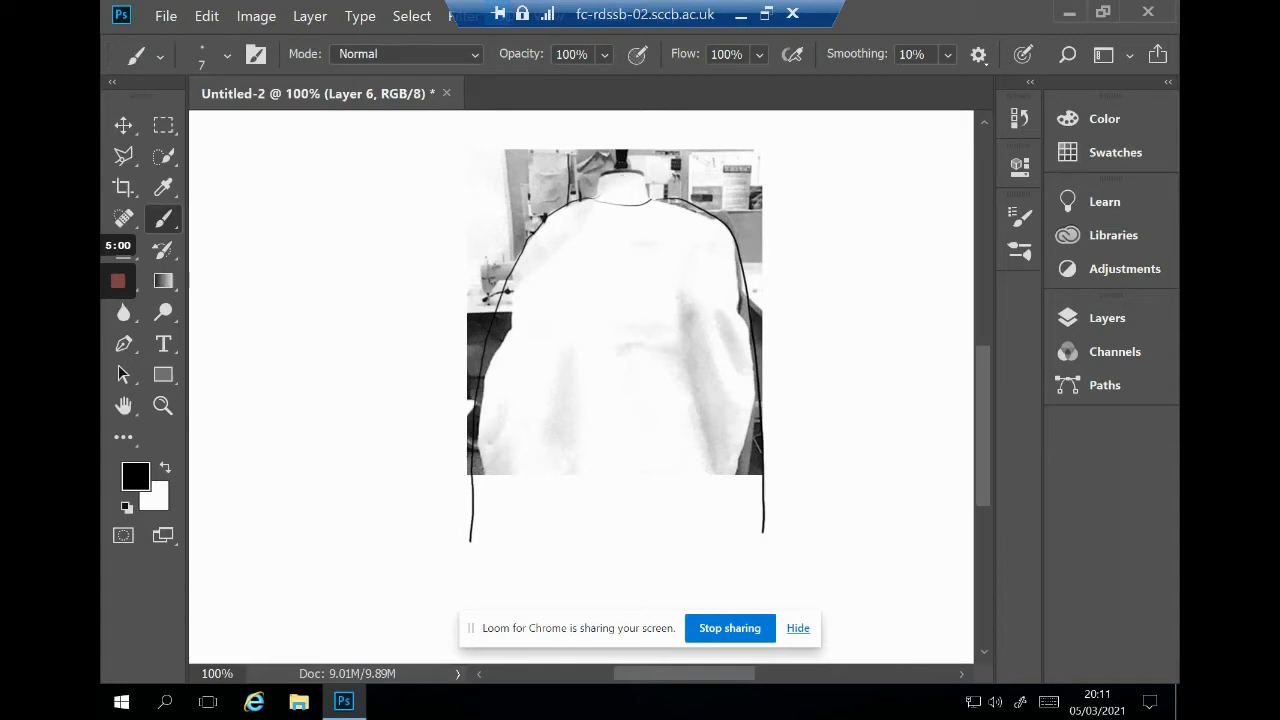
Step: Draw a row of long overlapping vertical strips hanging across the lower half of the garment, extending below the photo
{"action": "left_click", "coordinate": [206, 16]}
{"action": "left_click", "coordinate": [290, 23]}
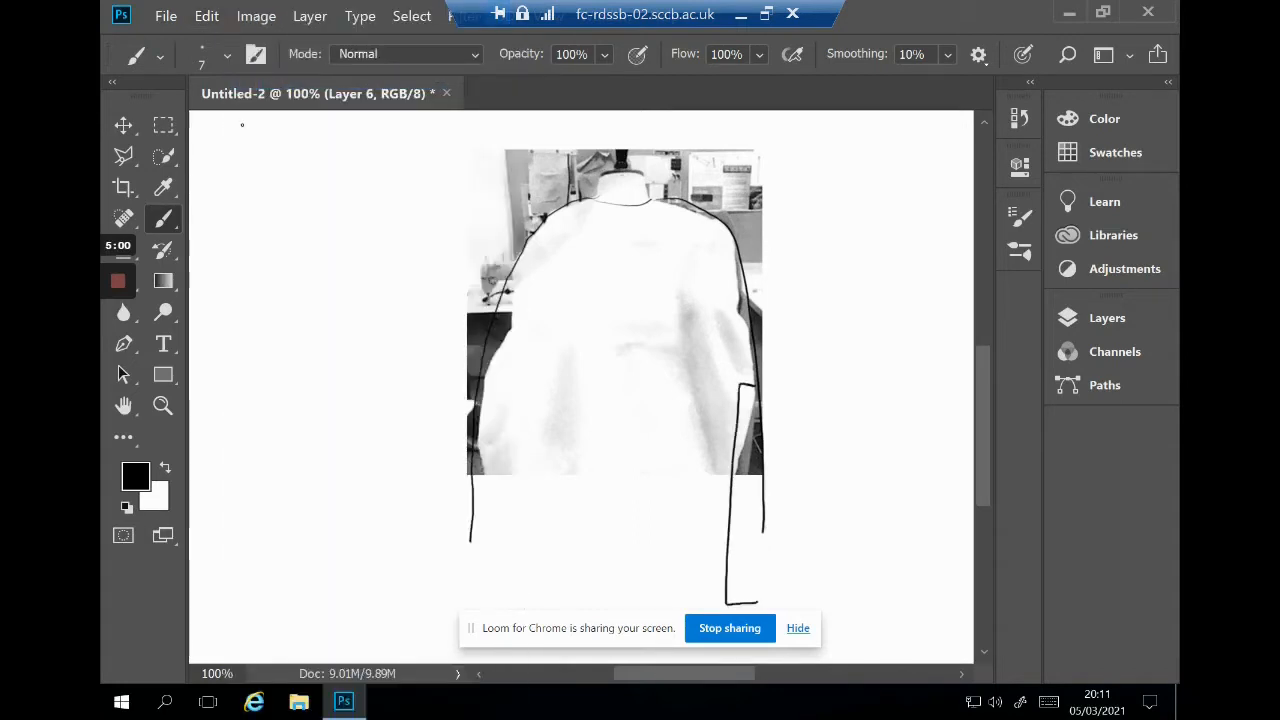
{"action": "key", "text": "ctrl+z"}
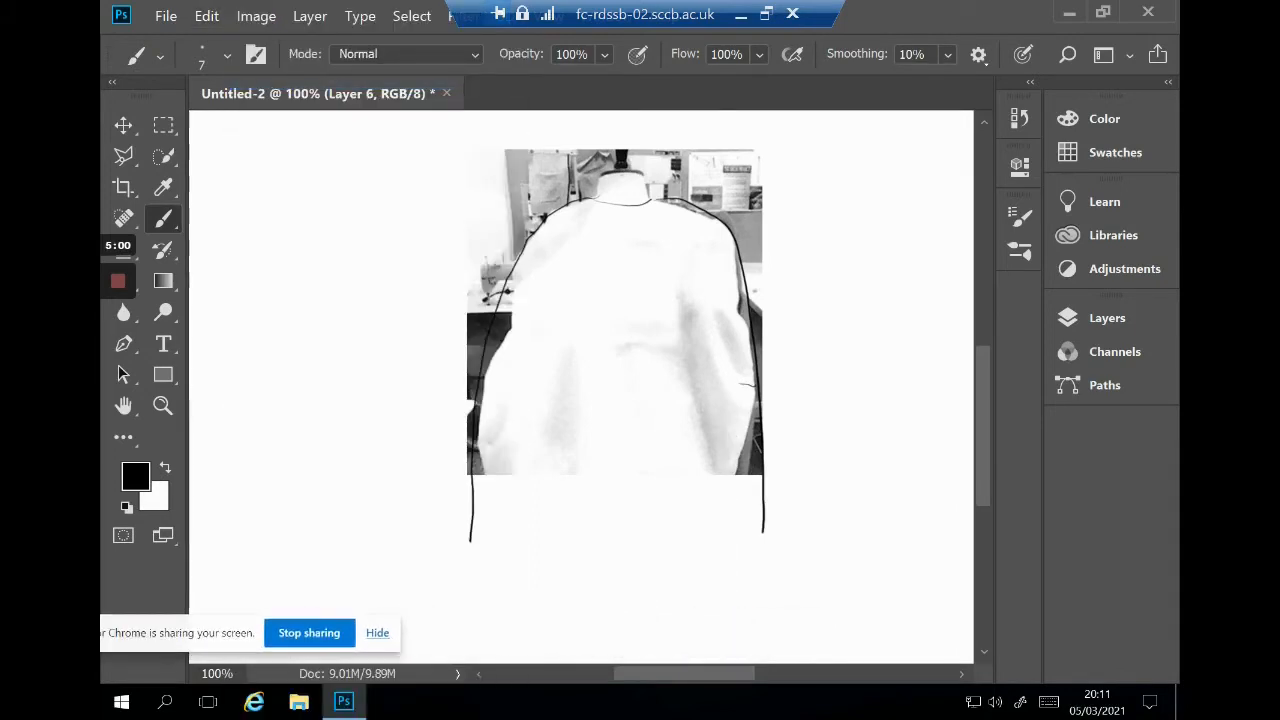
{"action": "left_click_drag", "start_coordinate": [729, 386], "coordinate": [742, 646]}
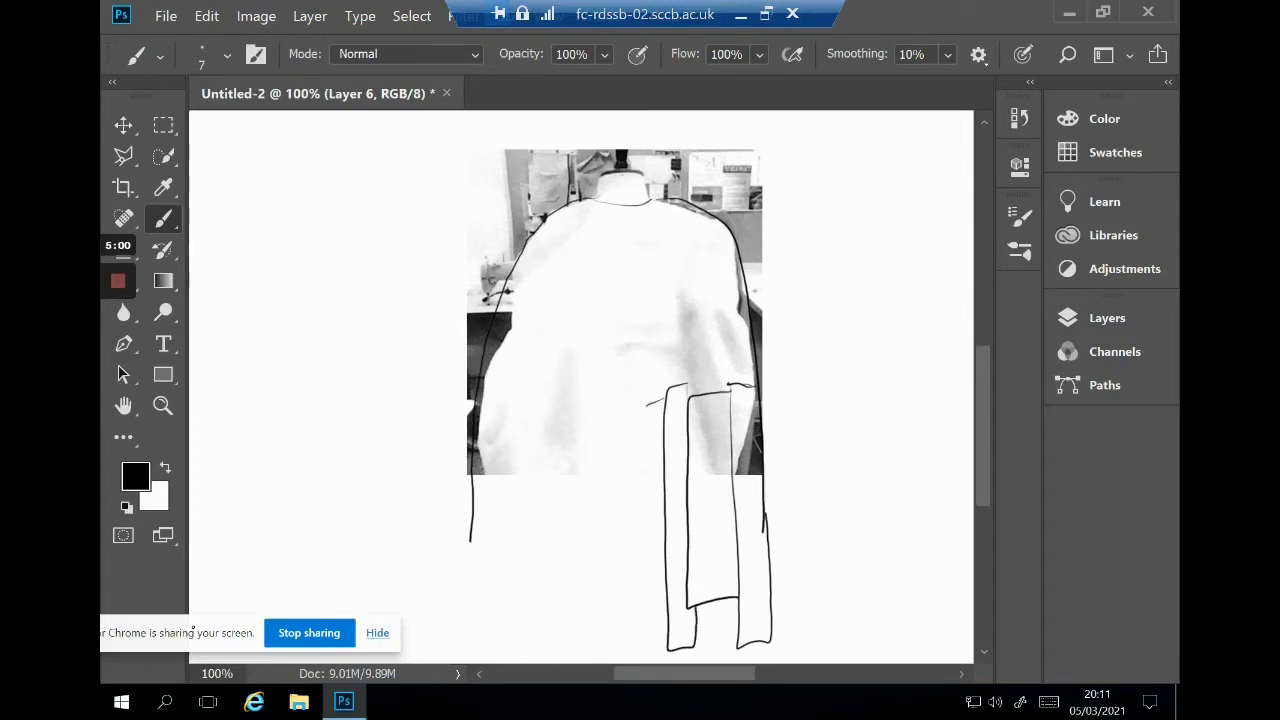
{"action": "left_click_drag", "start_coordinate": [648, 404], "coordinate": [668, 612]}
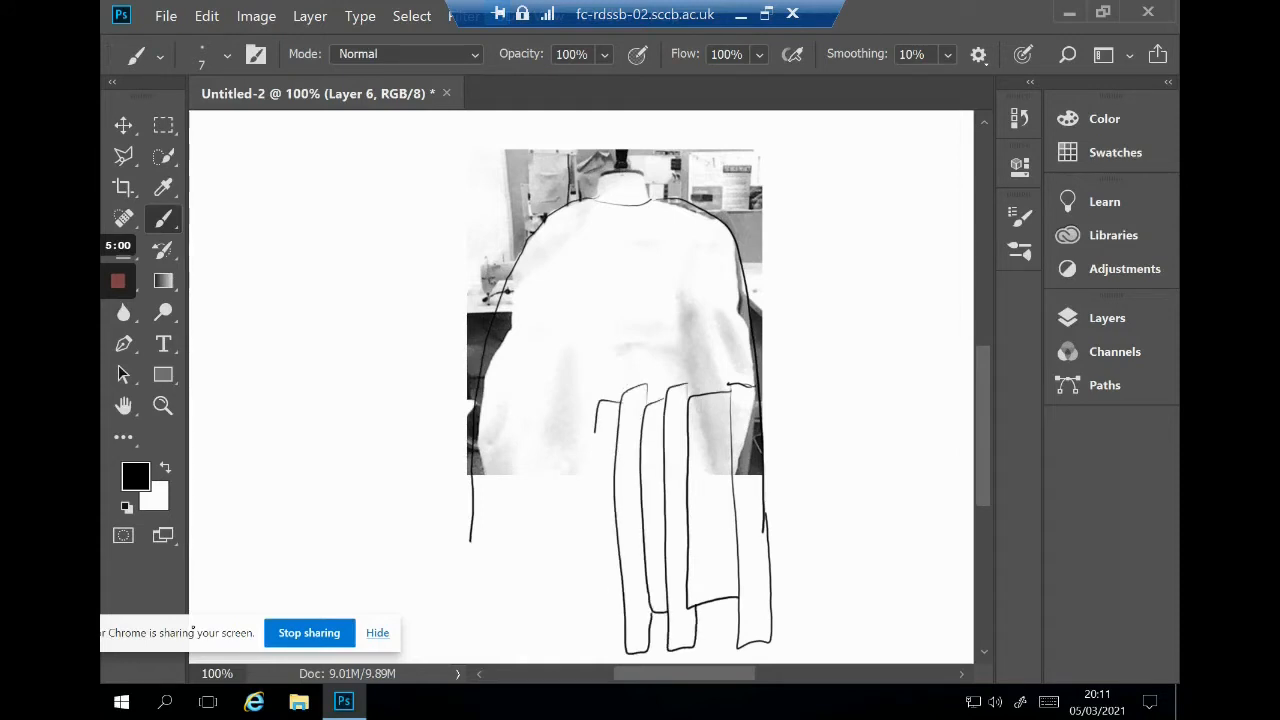
{"action": "left_click_drag", "start_coordinate": [602, 398], "coordinate": [580, 577]}
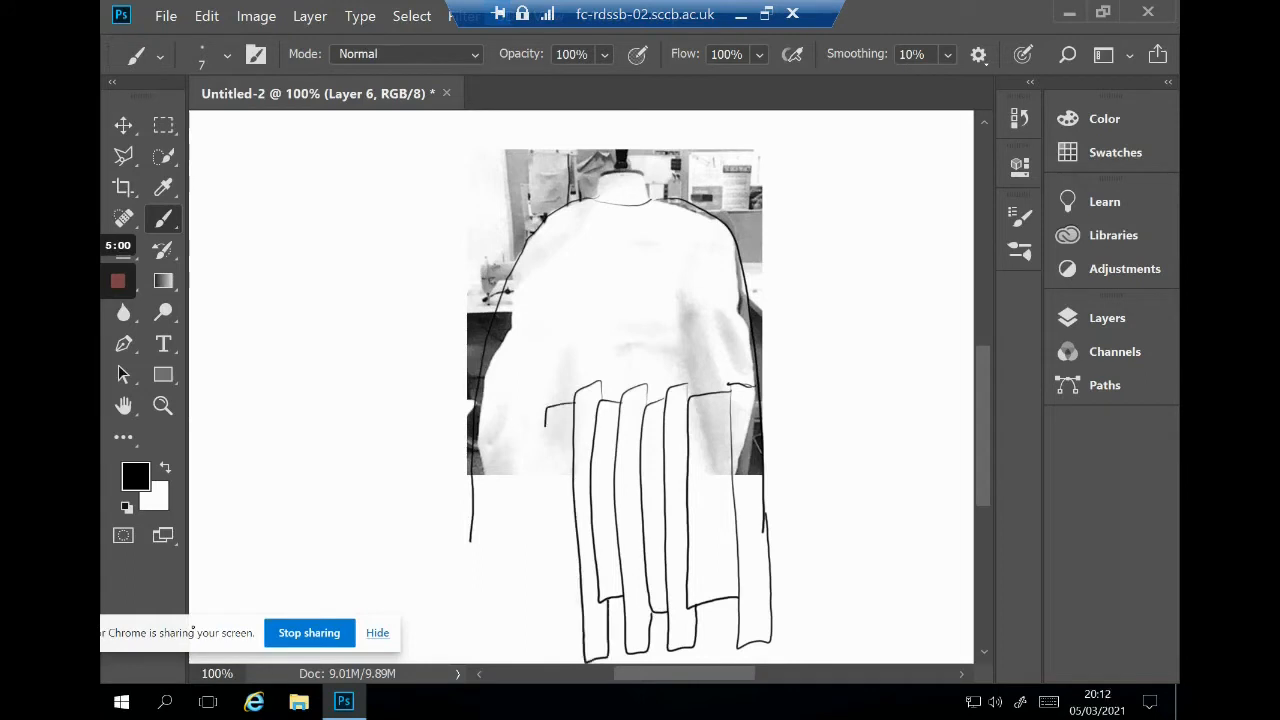
{"action": "left_click_drag", "start_coordinate": [545, 425], "coordinate": [586, 608]}
{"action": "left_click_drag", "start_coordinate": [545, 400], "coordinate": [525, 575]}
{"action": "left_click_drag", "start_coordinate": [520, 404], "coordinate": [509, 626]}
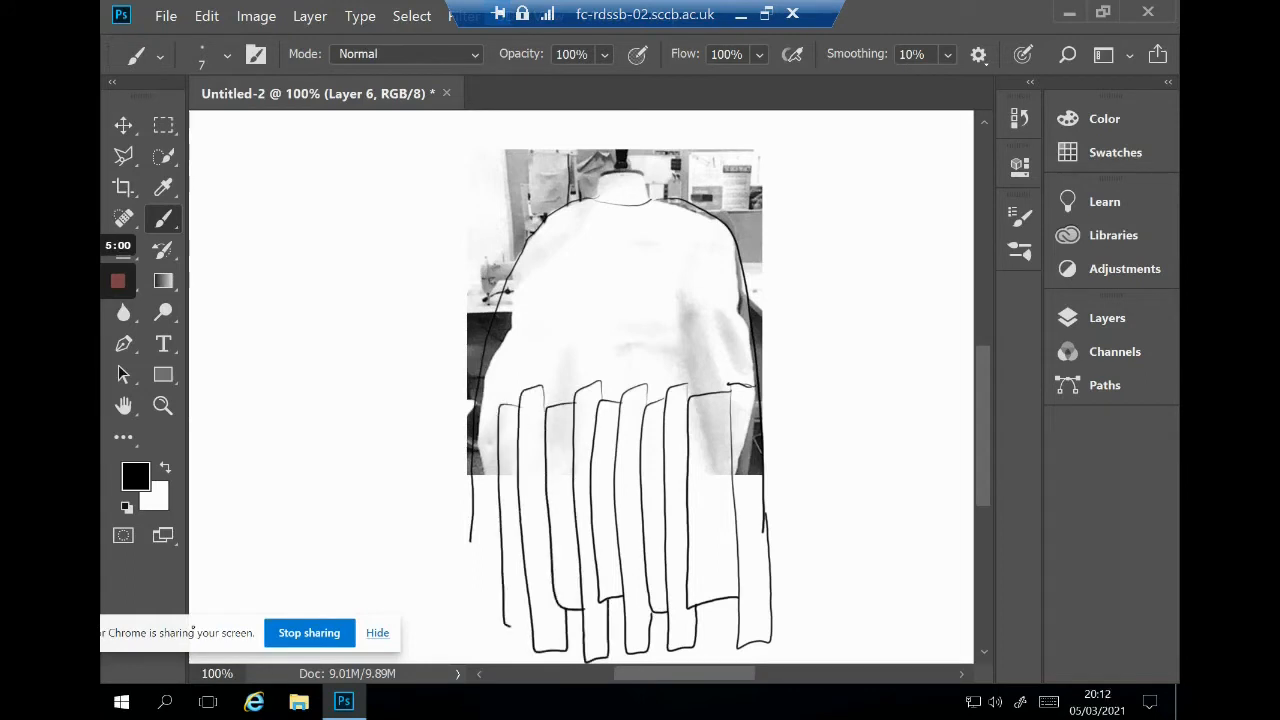
{"action": "left_click", "coordinate": [206, 16]}
{"action": "left_click", "coordinate": [314, 31]}
{"action": "key", "text": "e"}
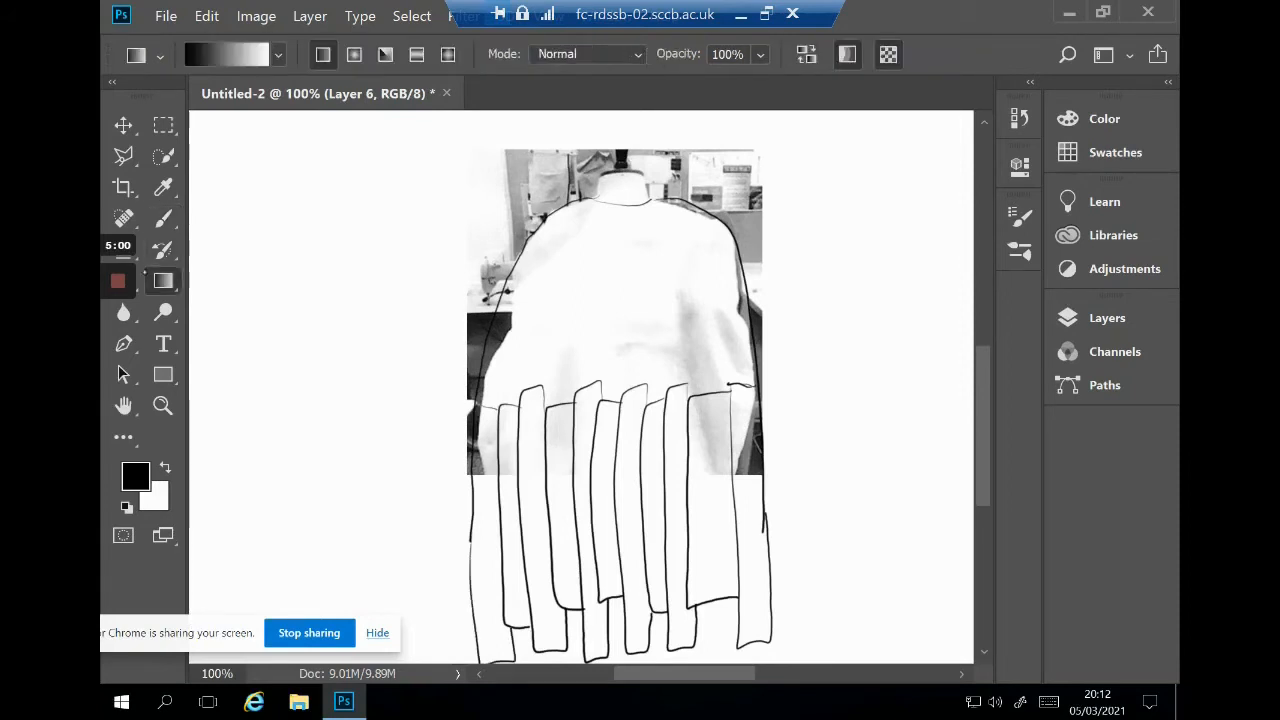
{"action": "left_click", "coordinate": [1107, 318]}
{"action": "left_click", "coordinate": [1107, 318]}
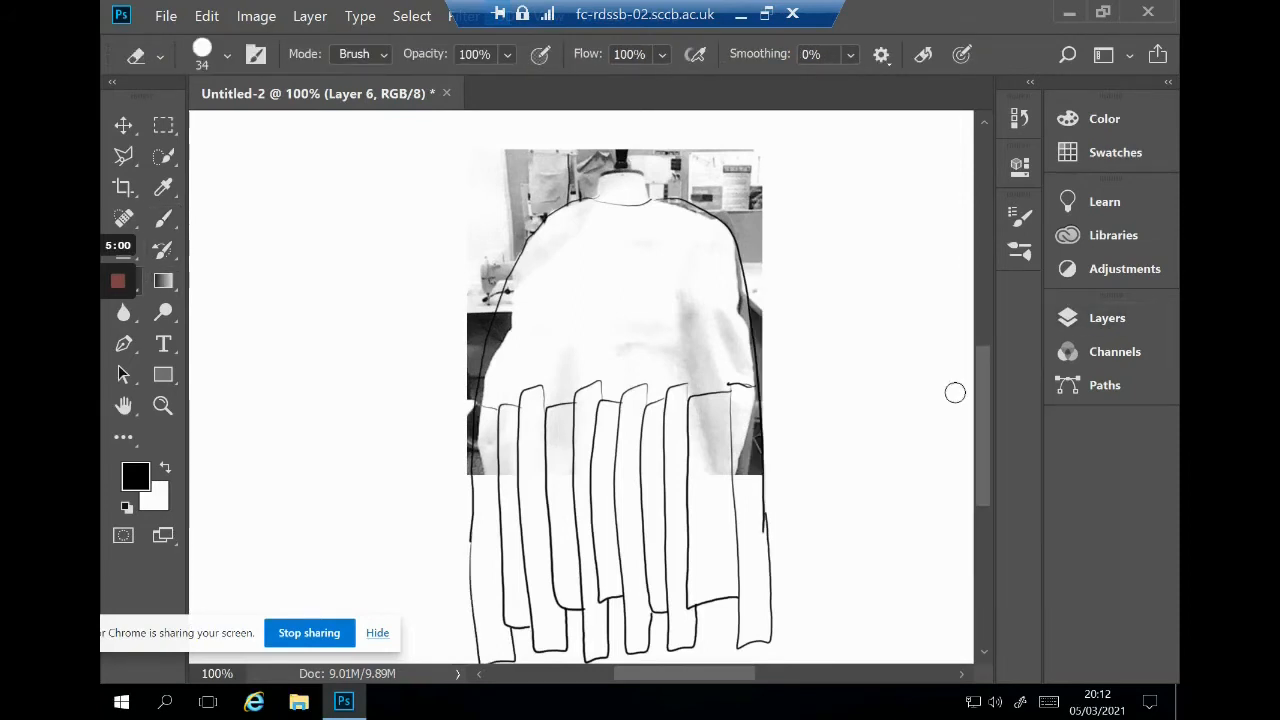
{"action": "key", "text": "b"}
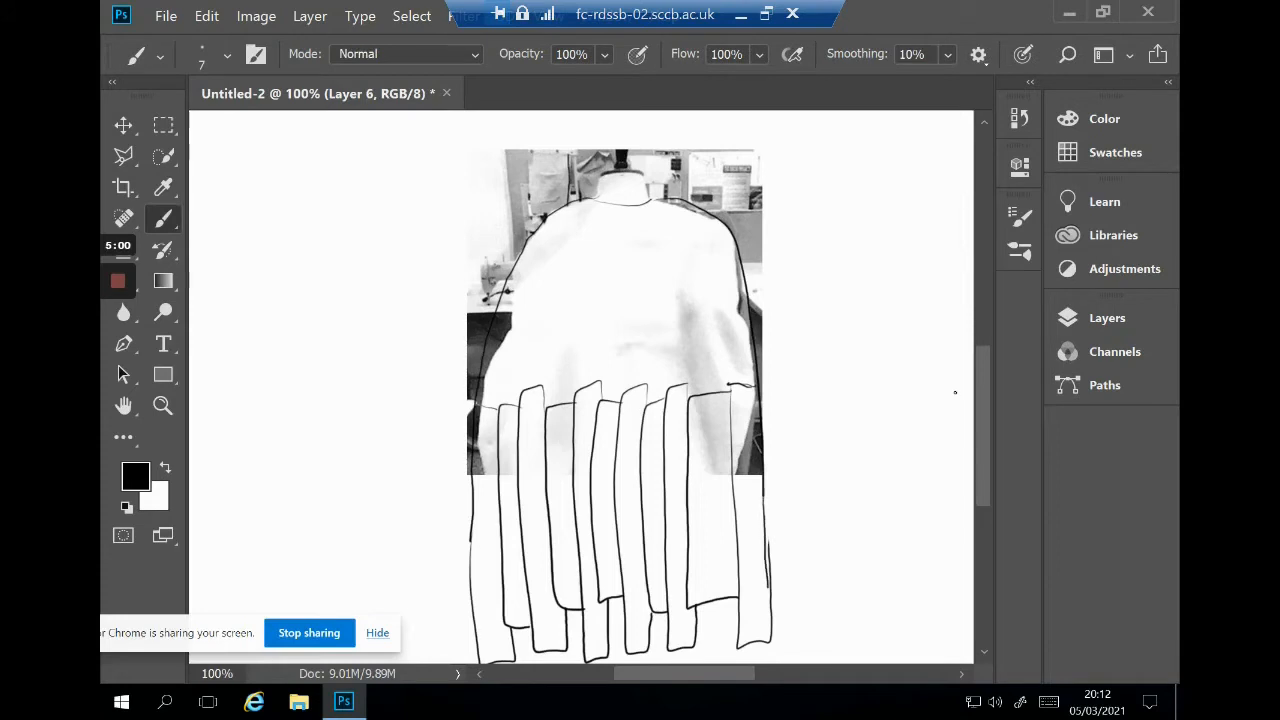
{"action": "key", "text": "s"}
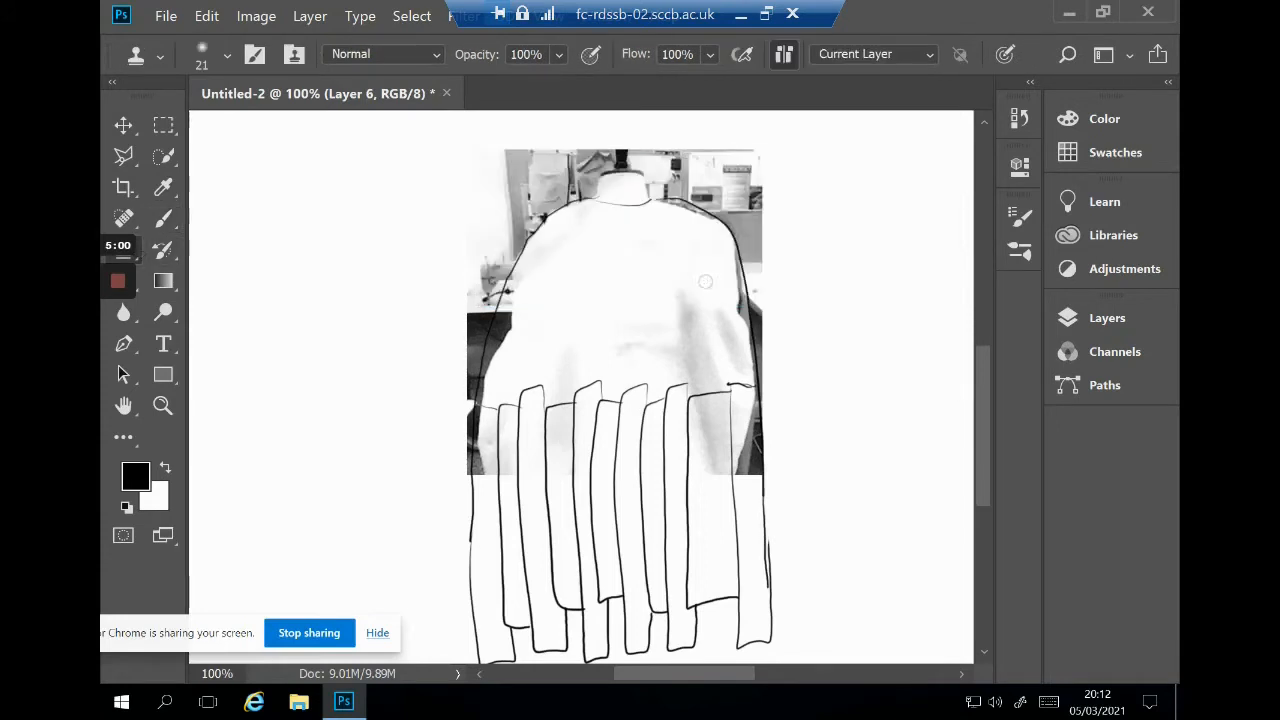
{"action": "key", "text": "F7"}
{"action": "scroll", "coordinate": [920, 490], "scroll_direction": "down", "scroll_amount": 3}
{"action": "left_click", "coordinate": [640, 400]}
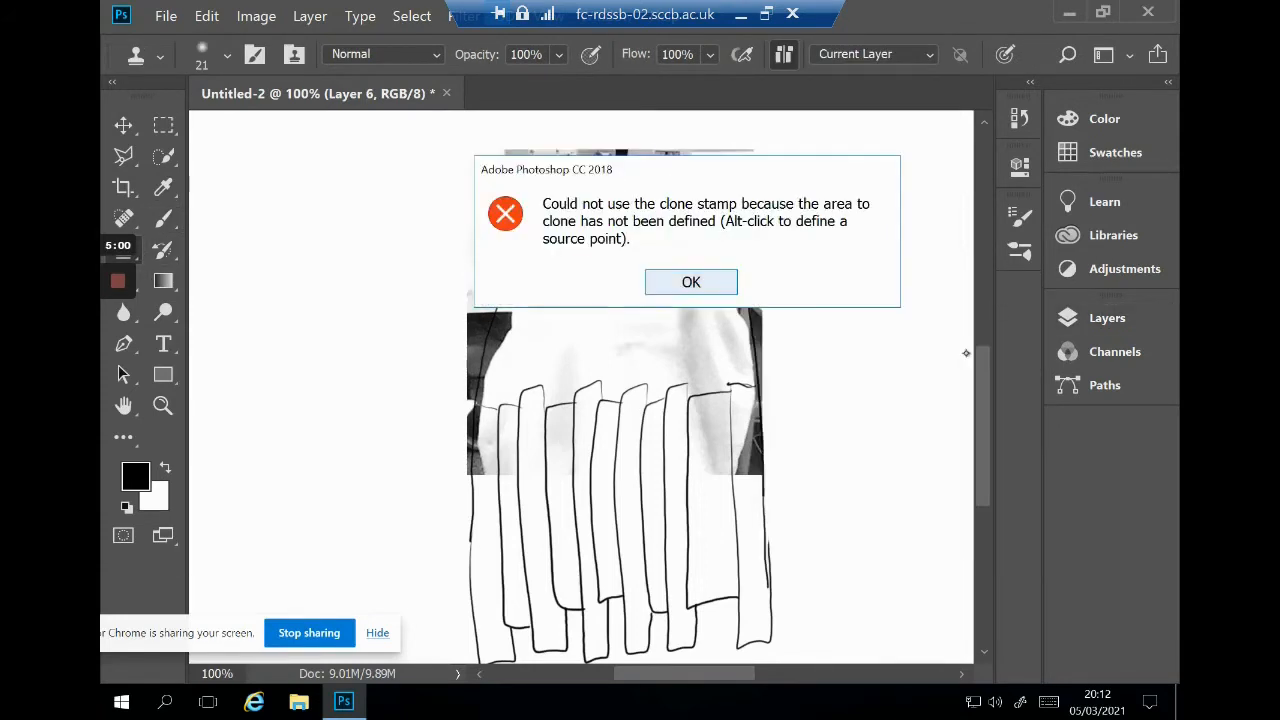
{"action": "left_click", "coordinate": [689, 283]}
Step: Toggle Layer 6's visibility to check that it holds the drawing, and keep Layer 6 as the active layer
{"action": "left_click", "coordinate": [1110, 318]}
{"action": "left_click", "coordinate": [870, 493]}
{"action": "scroll", "coordinate": [979, 488], "scroll_direction": "down", "scroll_amount": 3}
{"action": "left_click", "coordinate": [778, 475]}
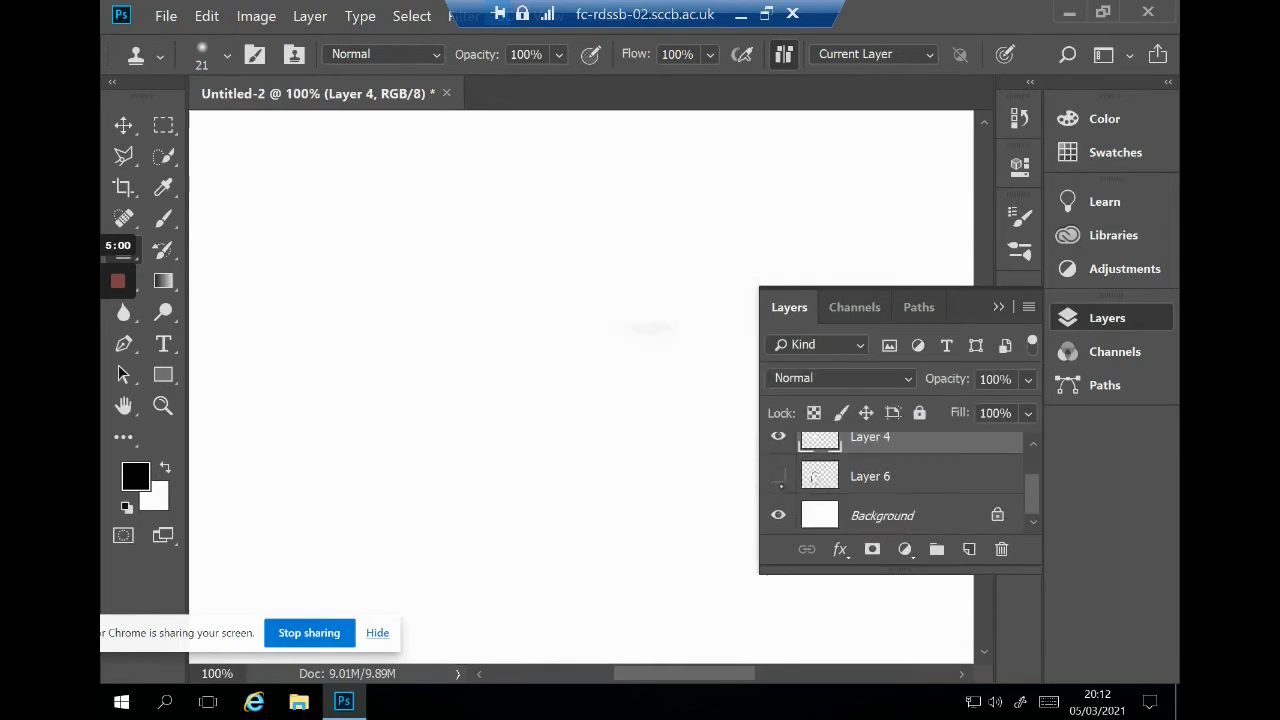
{"action": "left_click", "coordinate": [778, 475]}
{"action": "left_click", "coordinate": [940, 470]}
{"action": "left_click", "coordinate": [778, 475]}
{"action": "left_click", "coordinate": [778, 475]}
{"action": "left_click", "coordinate": [998, 307]}
{"action": "left_click", "coordinate": [932, 335]}
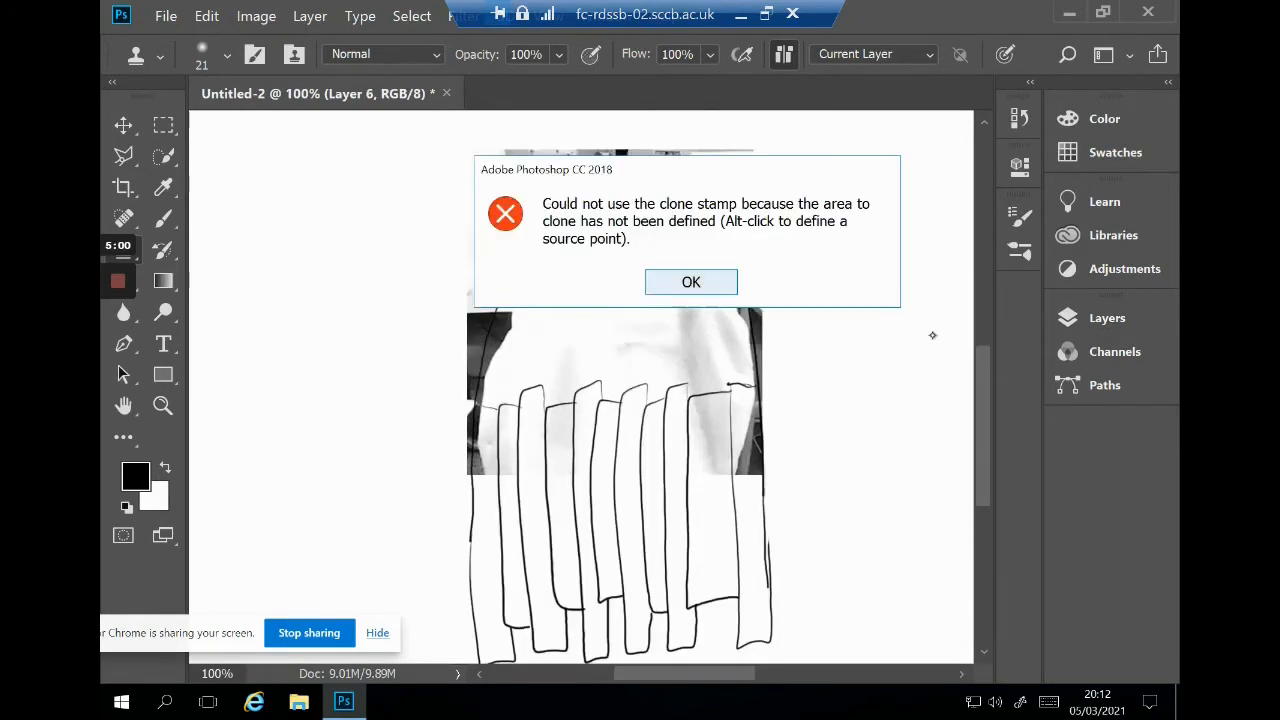
{"action": "left_click", "coordinate": [691, 282]}
Step: Erase the rough outer edge of the rightmost strip and redraw its side and squared top with the 7 px black brush
{"action": "left_click", "coordinate": [124, 281]}
{"action": "left_click_drag", "start_coordinate": [771, 562], "coordinate": [742, 375]}
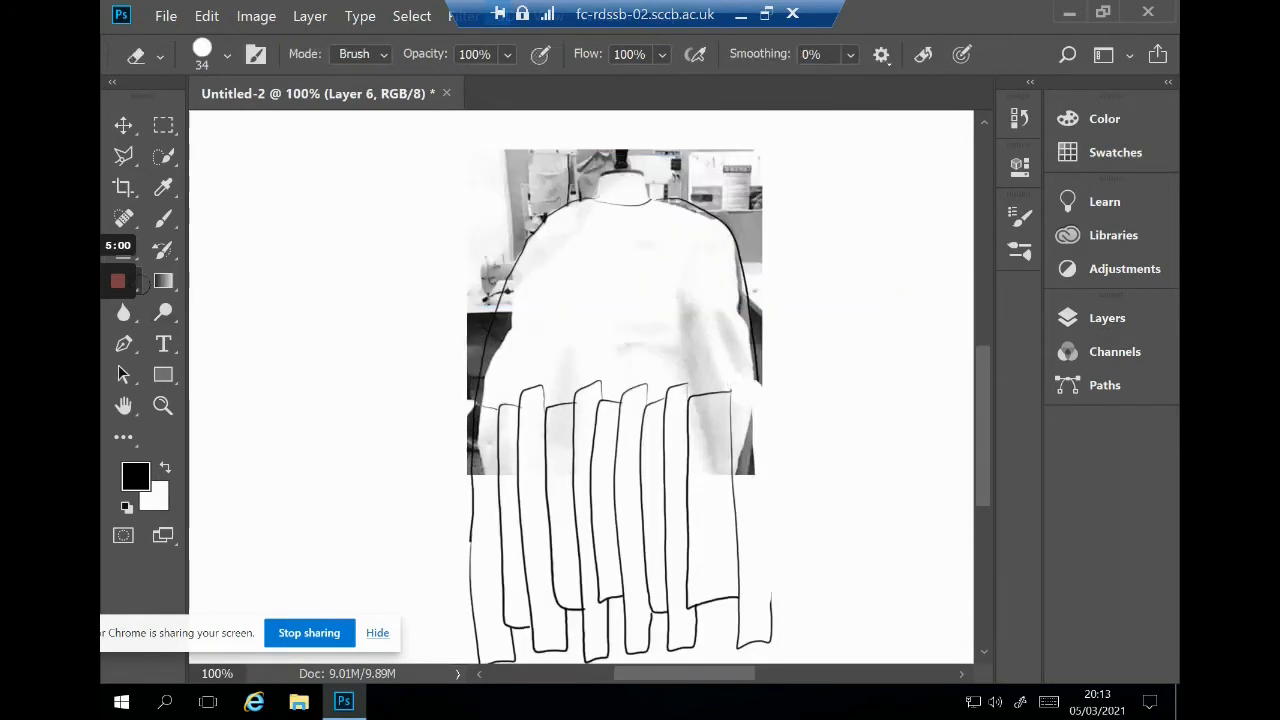
{"action": "left_click", "coordinate": [163, 187]}
{"action": "left_click", "coordinate": [168, 221]}
{"action": "left_click_drag", "start_coordinate": [776, 578], "coordinate": [776, 609]}
{"action": "left_click", "coordinate": [207, 16]}
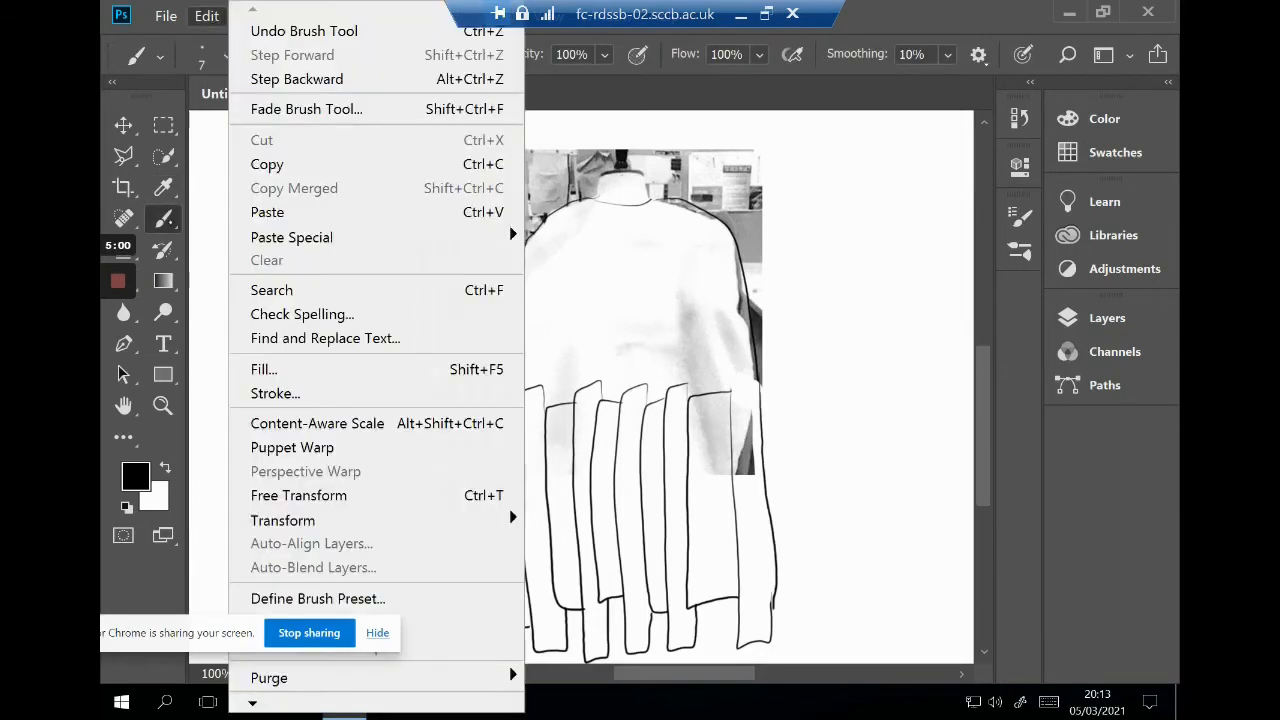
{"action": "left_click", "coordinate": [300, 31]}
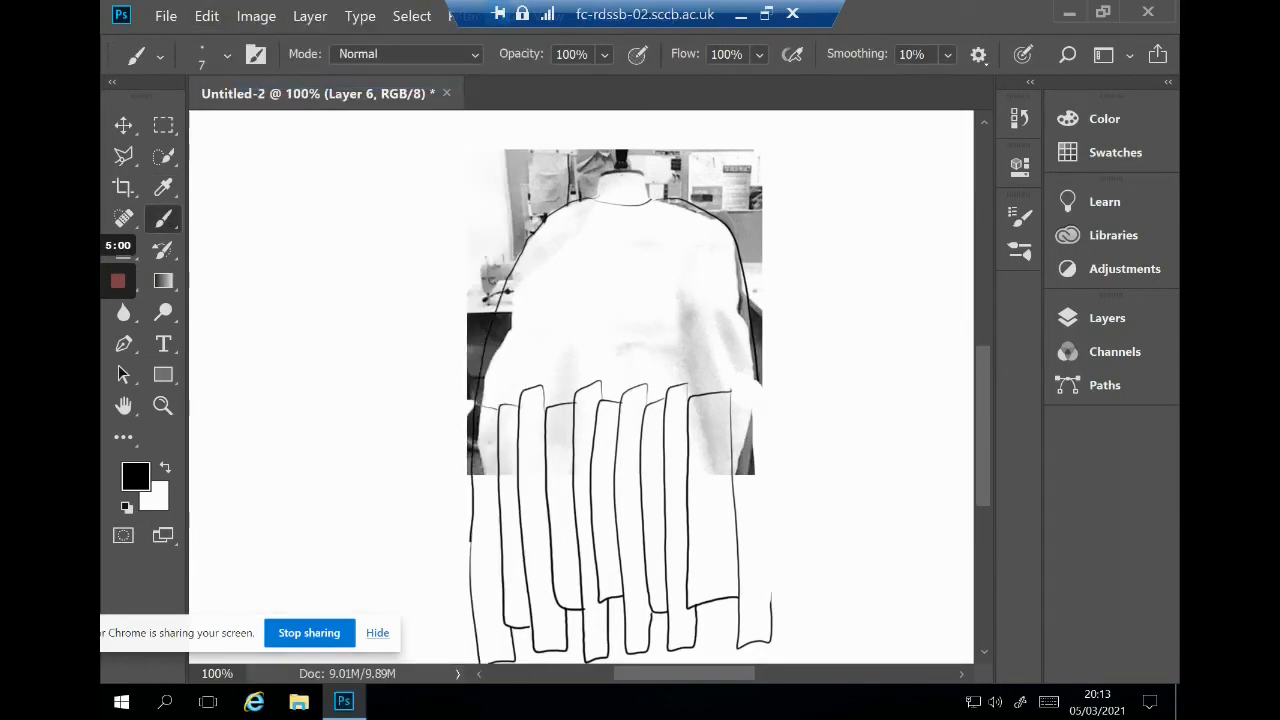
{"action": "right_click", "coordinate": [760, 372]}
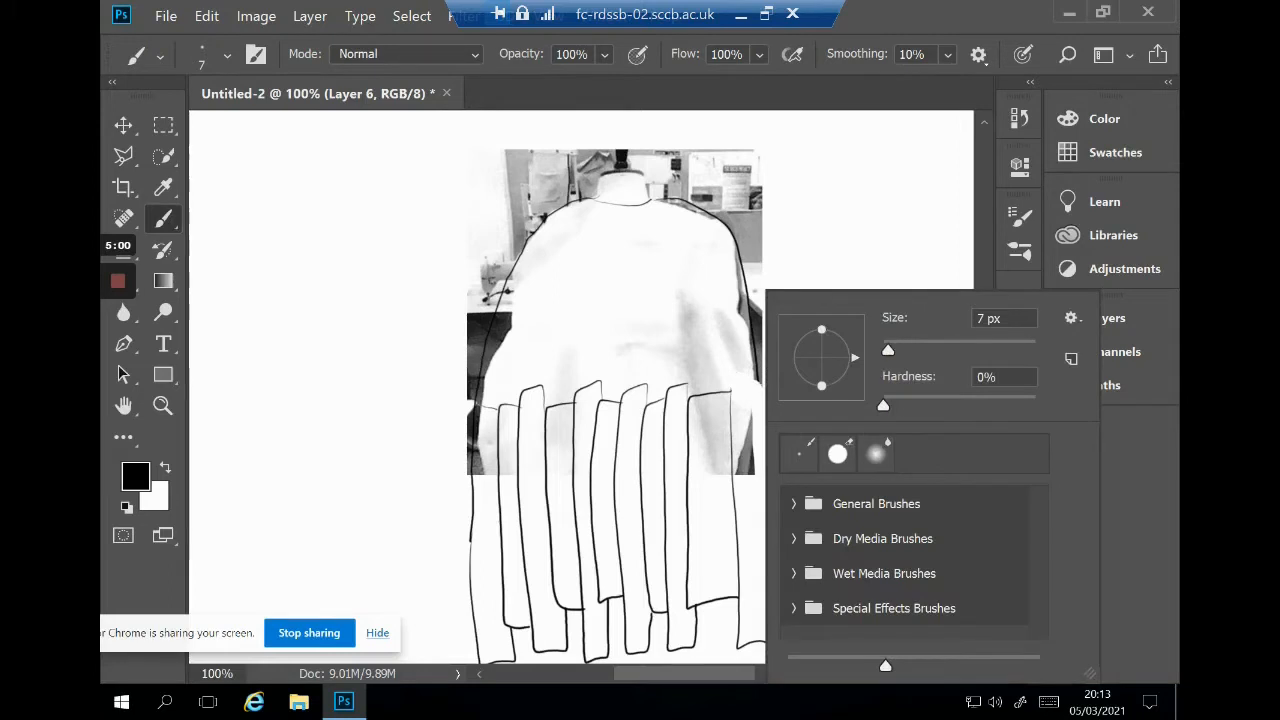
{"action": "key", "text": "Escape"}
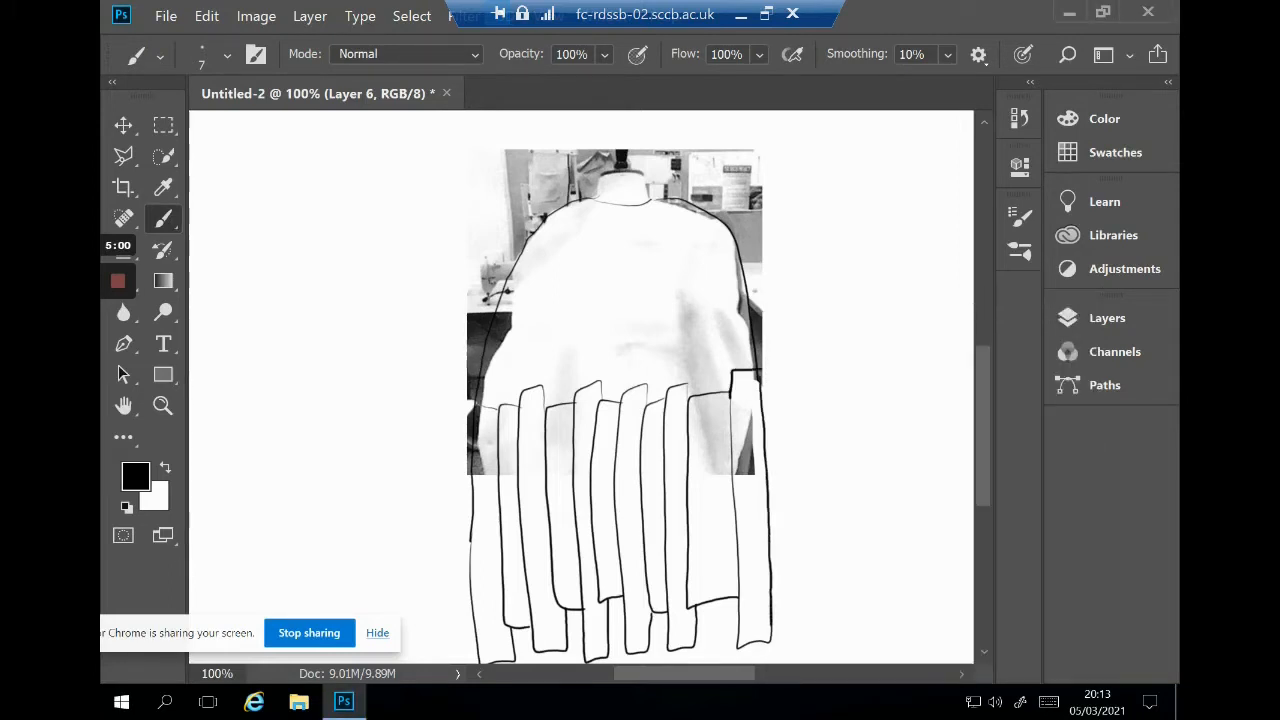
{"action": "left_click", "coordinate": [207, 16]}
{"action": "left_click", "coordinate": [270, 14]}
Step: Try to retouch the neckline of the garment outline
{"action": "scroll", "coordinate": [971, 308], "scroll_direction": "down", "scroll_amount": 3}
{"action": "key", "text": "e"}
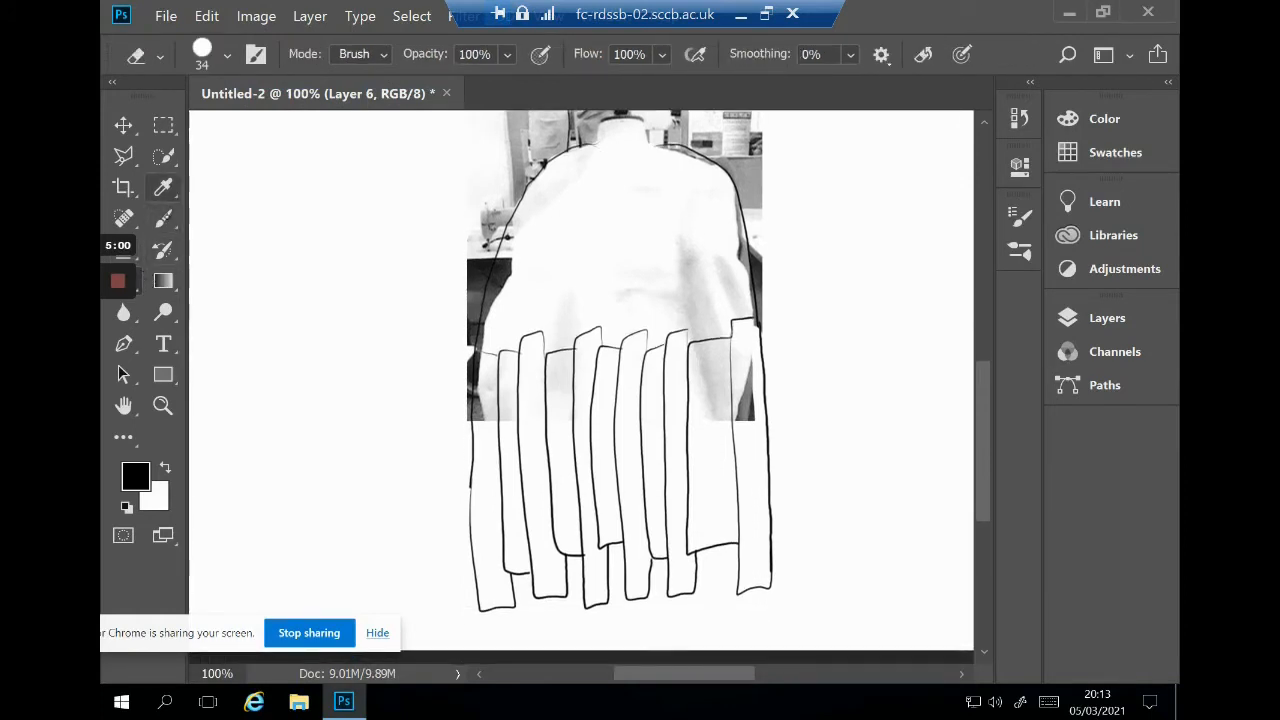
{"action": "key", "text": "b"}
{"action": "key", "text": "g"}
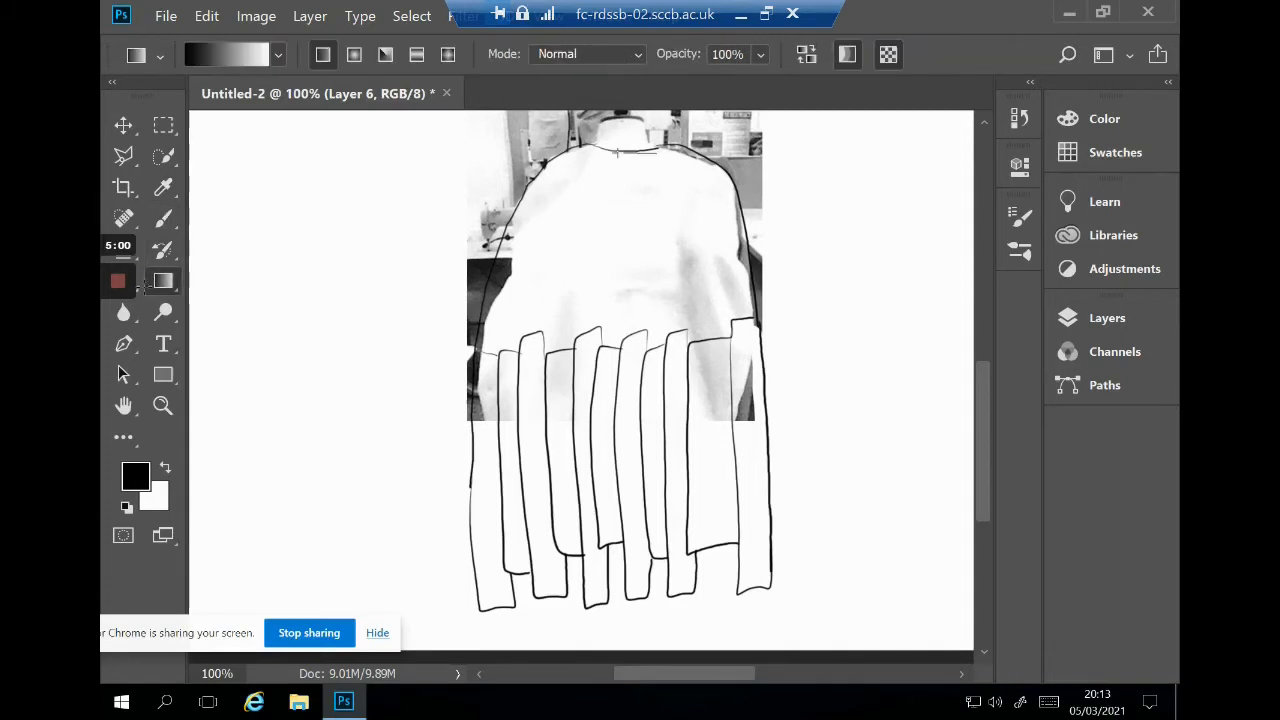
{"action": "left_click_drag", "start_coordinate": [617, 151], "coordinate": [645, 151]}
{"action": "left_click", "coordinate": [206, 16]}
{"action": "left_click", "coordinate": [240, 32]}
{"action": "key", "text": "e"}
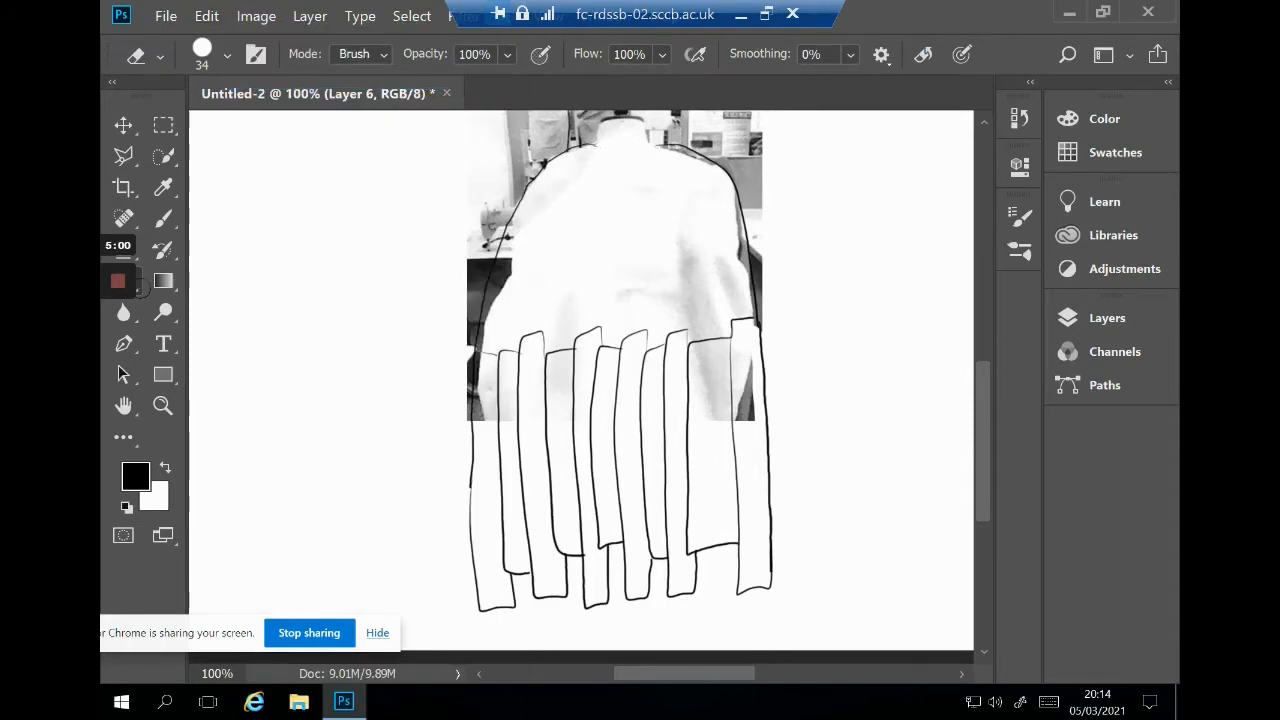
{"action": "key", "text": "b"}
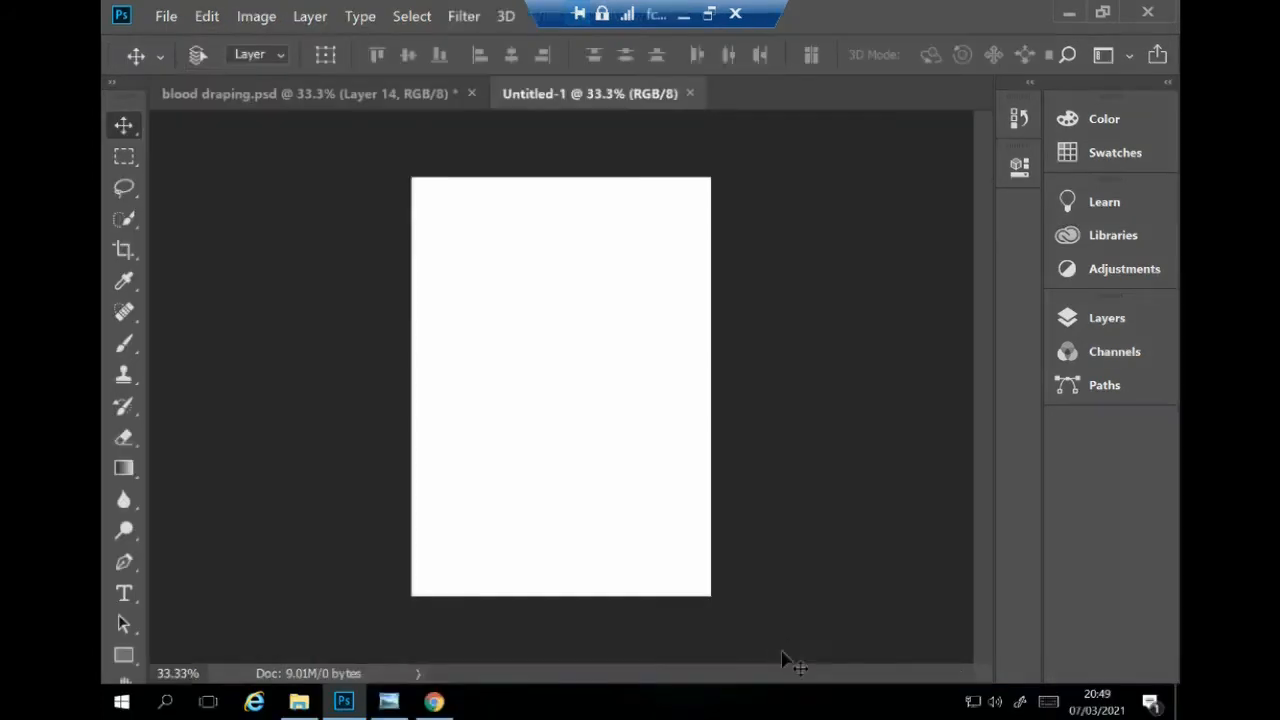
Step: Paste the screenshot into Untitled-1, select the painted illustration with the Polygonal Lasso, and copy it to a new layer
{"action": "key", "text": "ctrl+v"}
{"action": "left_click", "coordinate": [124, 156]}
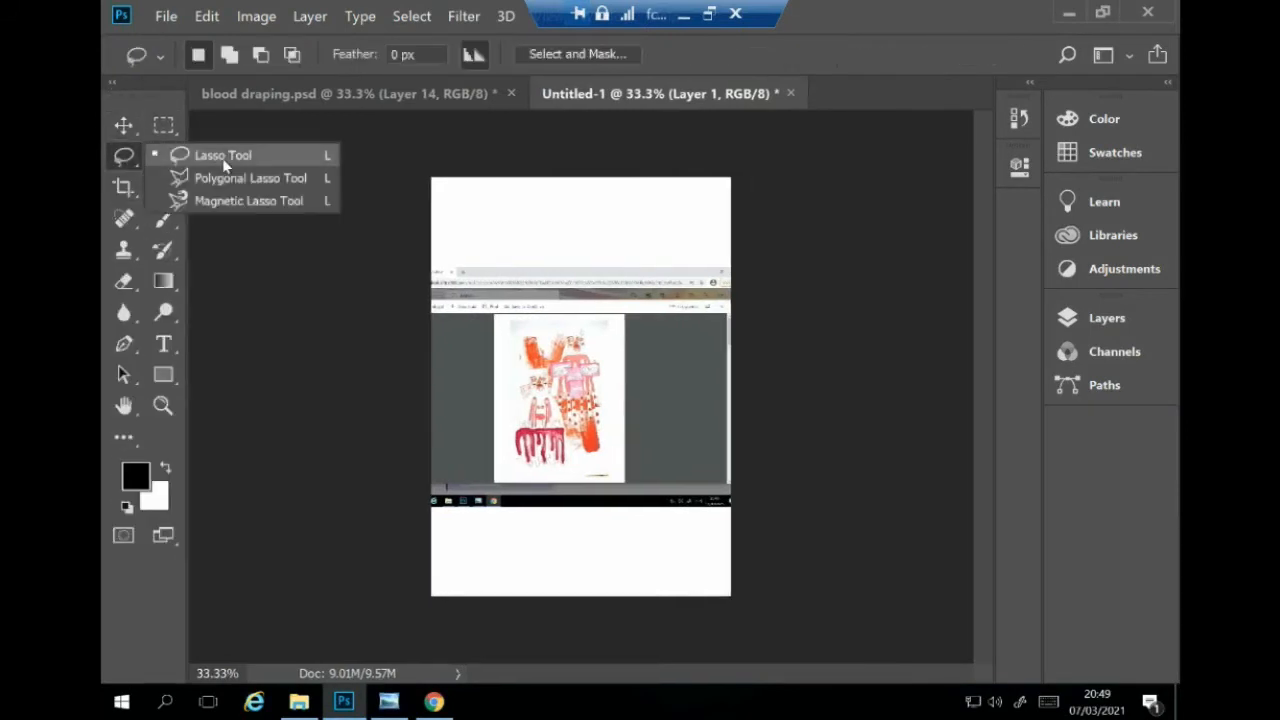
{"action": "left_click", "coordinate": [240, 177]}
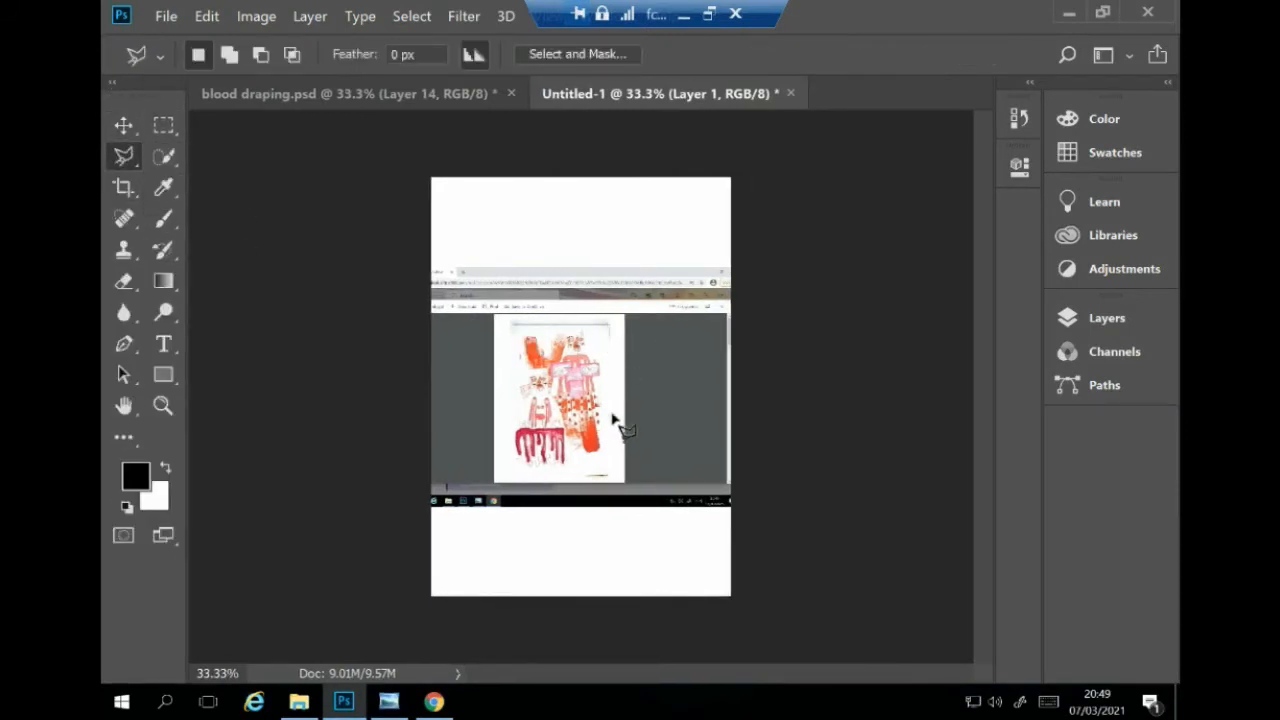
{"action": "left_click", "coordinate": [608, 466]}
{"action": "left_click", "coordinate": [511, 466]}
{"action": "double_click", "coordinate": [515, 328]}
{"action": "key", "text": "ctrl+j"}
Step: Move the cut-out illustration to the upper left of the page and delete the pasted screenshot behind it
{"action": "left_click", "coordinate": [126, 128]}
{"action": "left_click", "coordinate": [592, 349]}
{"action": "left_click_drag", "start_coordinate": [576, 394], "coordinate": [511, 283]}
{"action": "key", "text": "Delete"}
Step: Copy the photo with the hanging-strip drawing from blood draping.psd into Untitled-1, placing it at the upper right of the page
{"action": "left_click", "coordinate": [350, 93]}
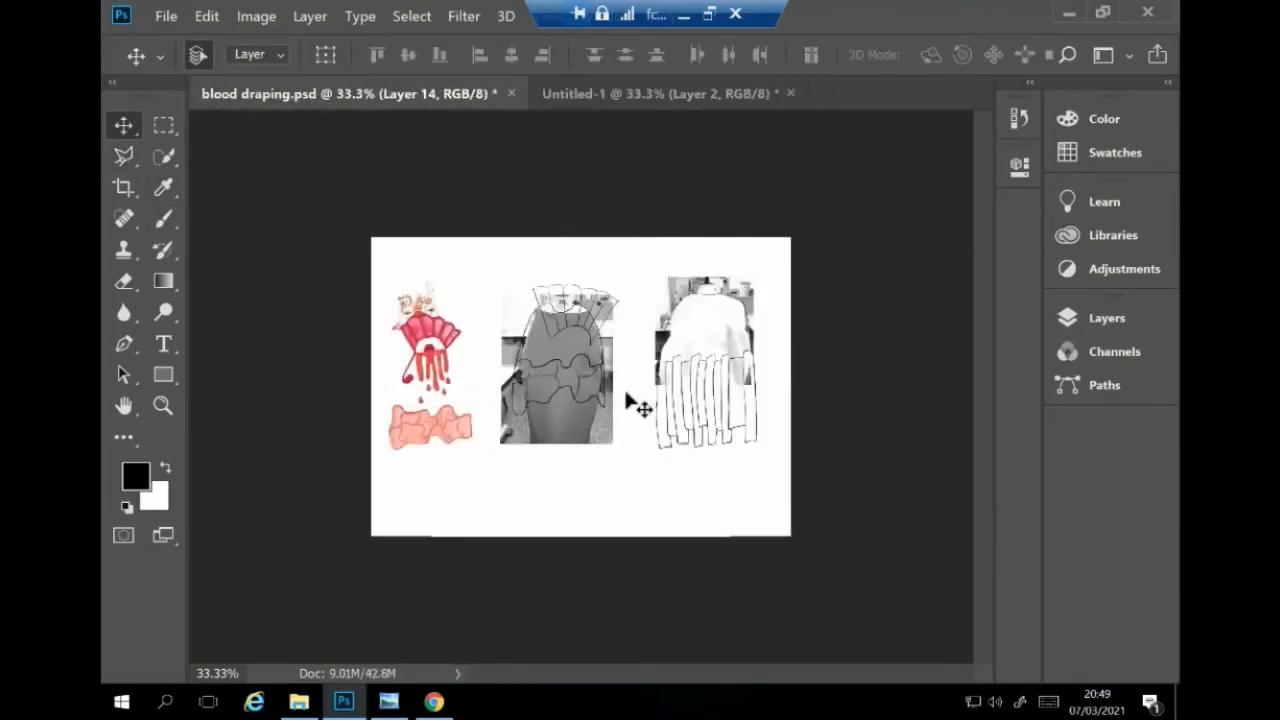
{"action": "left_click_drag", "start_coordinate": [634, 402], "coordinate": [532, 127]}
{"action": "left_click", "coordinate": [350, 93]}
{"action": "mouse_move", "coordinate": [709, 343]}
{"action": "left_mouse_down"}
{"action": "mouse_move", "coordinate": [660, 93]}
{"action": "mouse_move", "coordinate": [575, 352]}
{"action": "mouse_move", "coordinate": [592, 320]}
{"action": "left_mouse_up"}
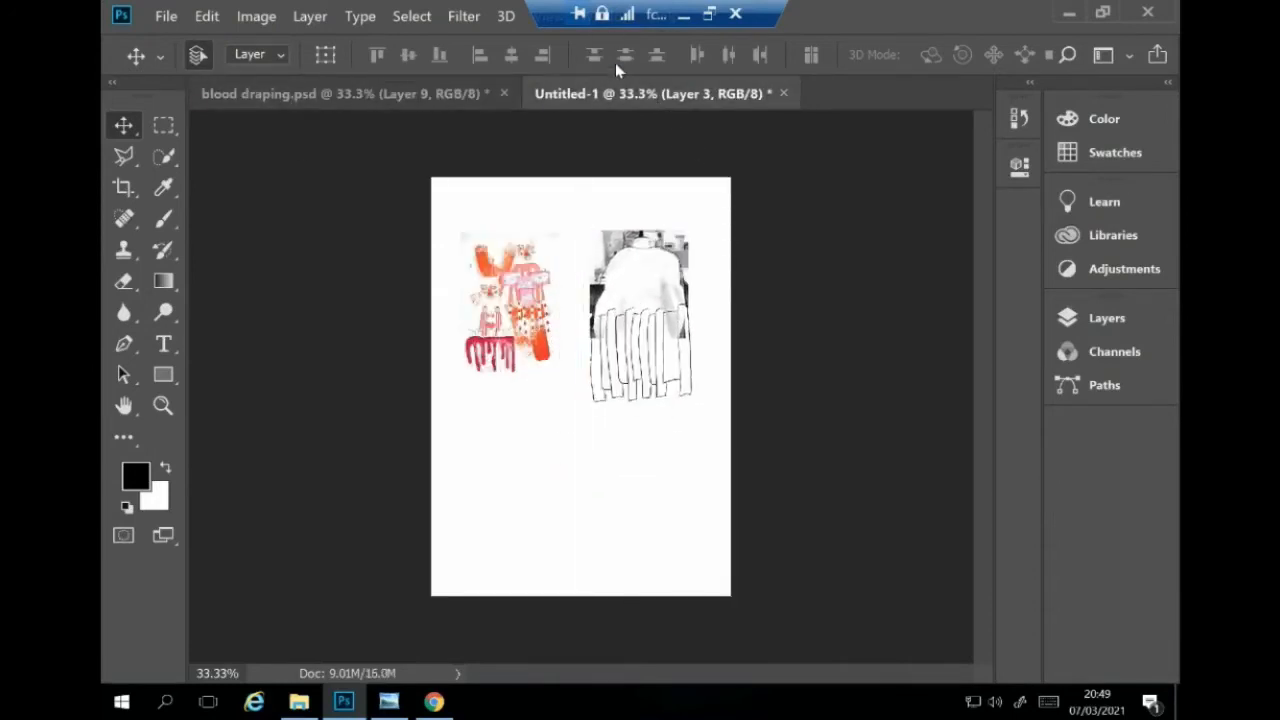
{"action": "left_click", "coordinate": [458, 94]}
{"action": "left_click", "coordinate": [660, 97]}
Step: Enlarge the painted illustration with Free Transform and position it in the lower left part of the page
{"action": "left_click", "coordinate": [548, 318]}
{"action": "key", "text": "ctrl+t"}
{"action": "left_click_drag", "start_coordinate": [557, 380], "coordinate": [612, 497]}
{"action": "key", "text": "Return"}
{"action": "left_click_drag", "start_coordinate": [533, 427], "coordinate": [528, 522]}
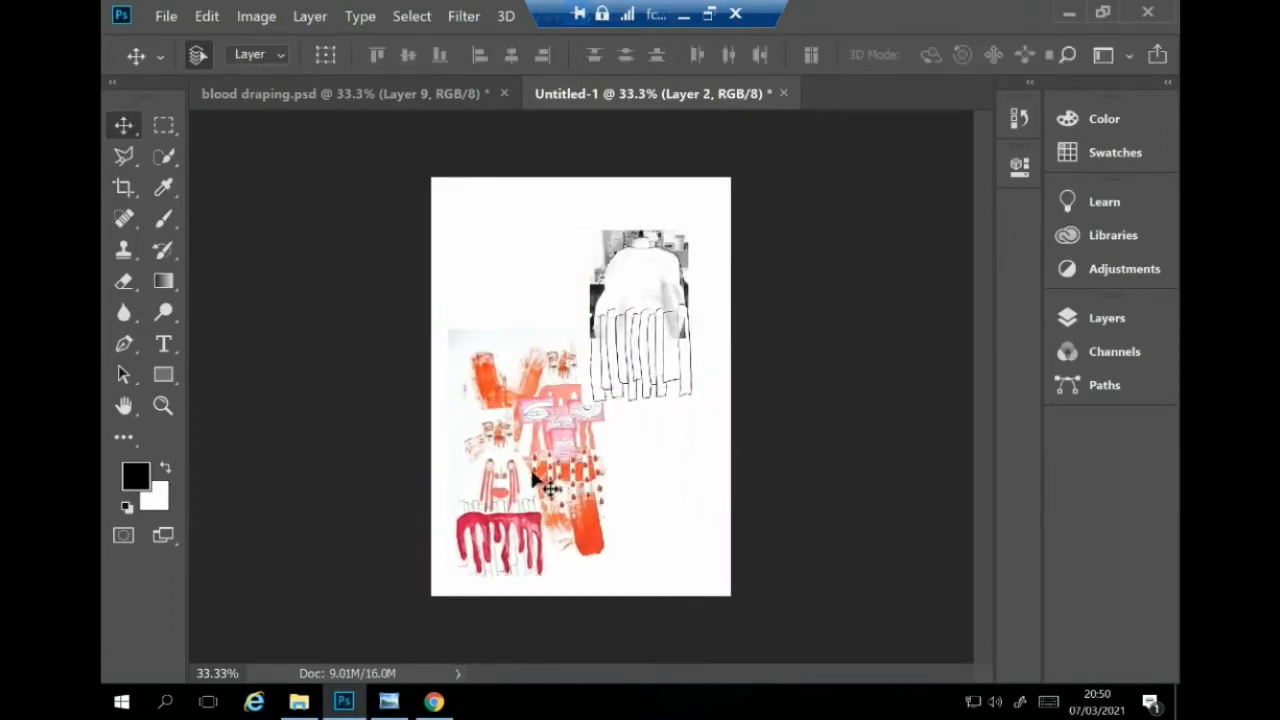
{"action": "left_click_drag", "start_coordinate": [534, 476], "coordinate": [535, 478]}
Step: Move the garment drawing slightly up and fine-tune its horizontal position near the page's upper right
{"action": "left_click_drag", "start_coordinate": [675, 308], "coordinate": [668, 288]}
{"action": "key", "text": "Left"}
{"action": "key", "text": "Left"}
{"action": "key", "text": "Left"}
{"action": "key", "text": "Left"}
{"action": "key", "text": "Left"}
{"action": "key", "text": "Left"}
{"action": "key", "text": "Left"}
{"action": "key", "text": "Left"}
{"action": "key", "text": "Left"}
{"action": "key", "text": "Left"}
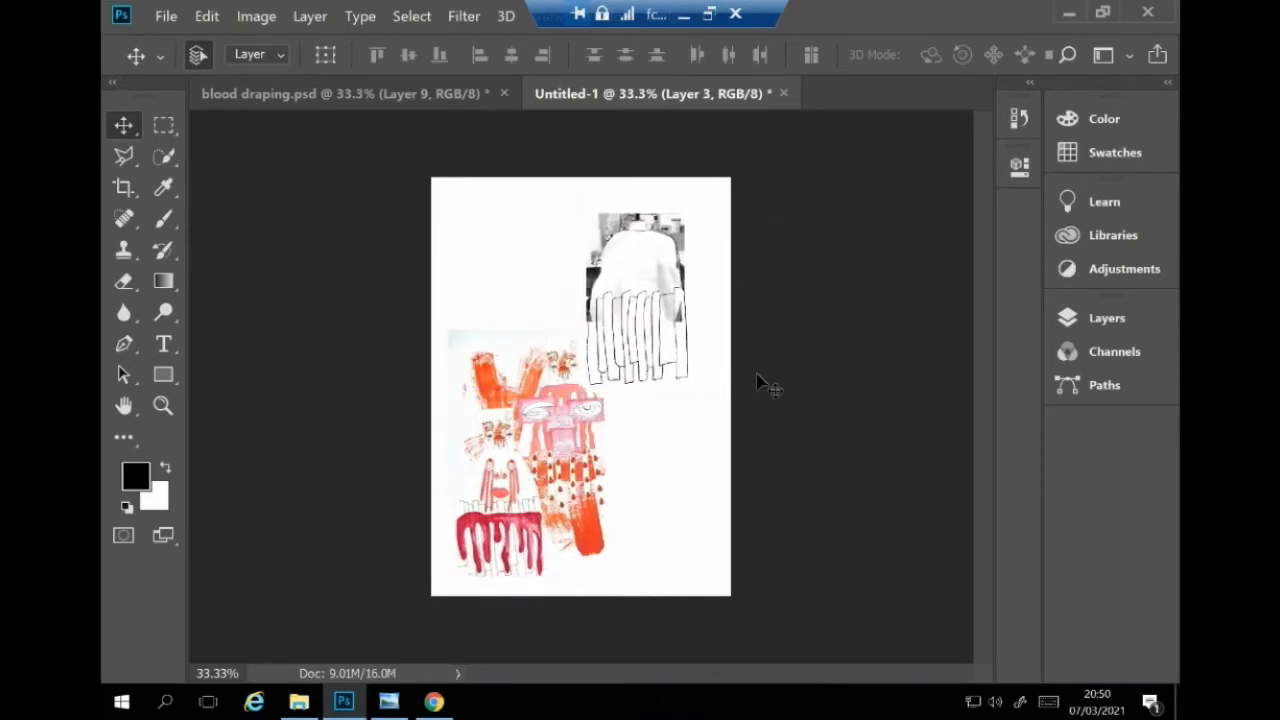
{"action": "key", "text": "Right"}
{"action": "key", "text": "Right"}
{"action": "key", "text": "Right"}
{"action": "key", "text": "Right"}
{"action": "key", "text": "Right"}
{"action": "key", "text": "Right"}
{"action": "key", "text": "Right"}
{"action": "key", "text": "Right"}
{"action": "key", "text": "Right"}
{"action": "key", "text": "Right"}
{"action": "key", "text": "Right"}
{"action": "key", "text": "Right"}
{"action": "key", "text": "Right"}
{"action": "key", "text": "Right"}
{"action": "key", "text": "Right"}
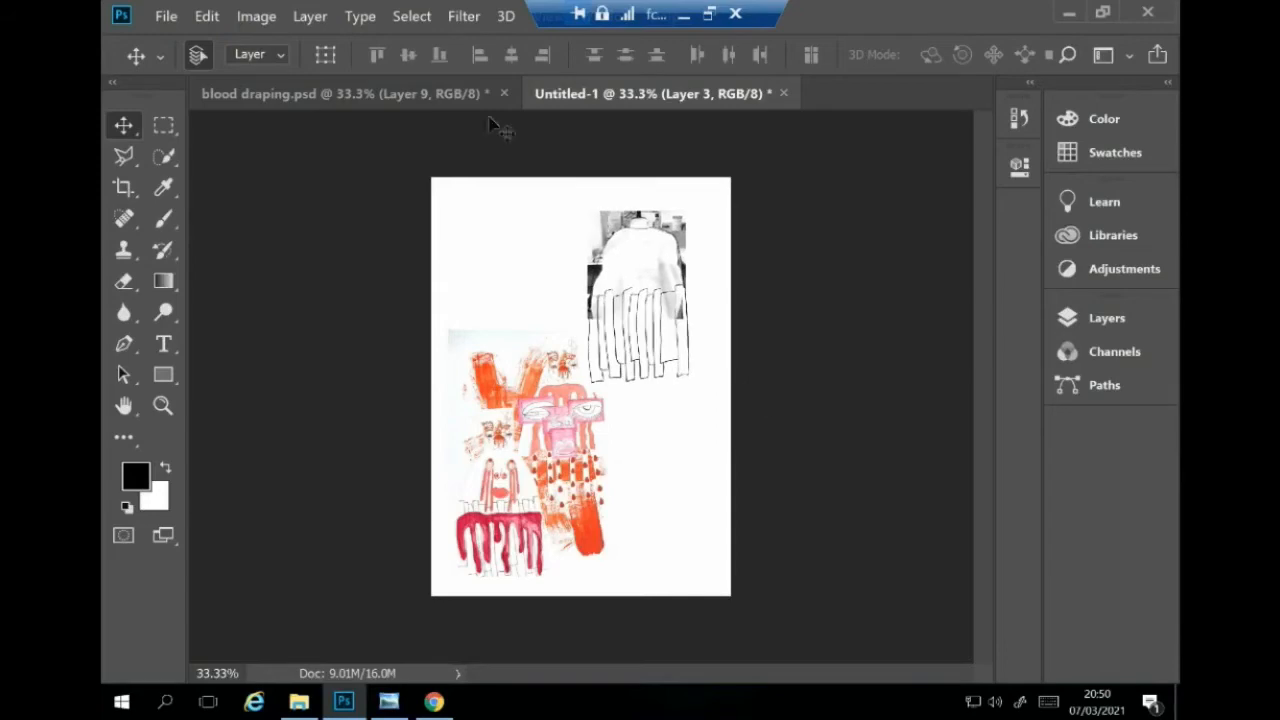
Step: Capture the stitched red patch face from Scanned Documents.pdf in the mail preview and paste the screenshot into Untitled-1
{"action": "left_click", "coordinate": [433, 701]}
{"action": "scroll", "coordinate": [905, 416], "scroll_direction": "down", "scroll_amount": 5}
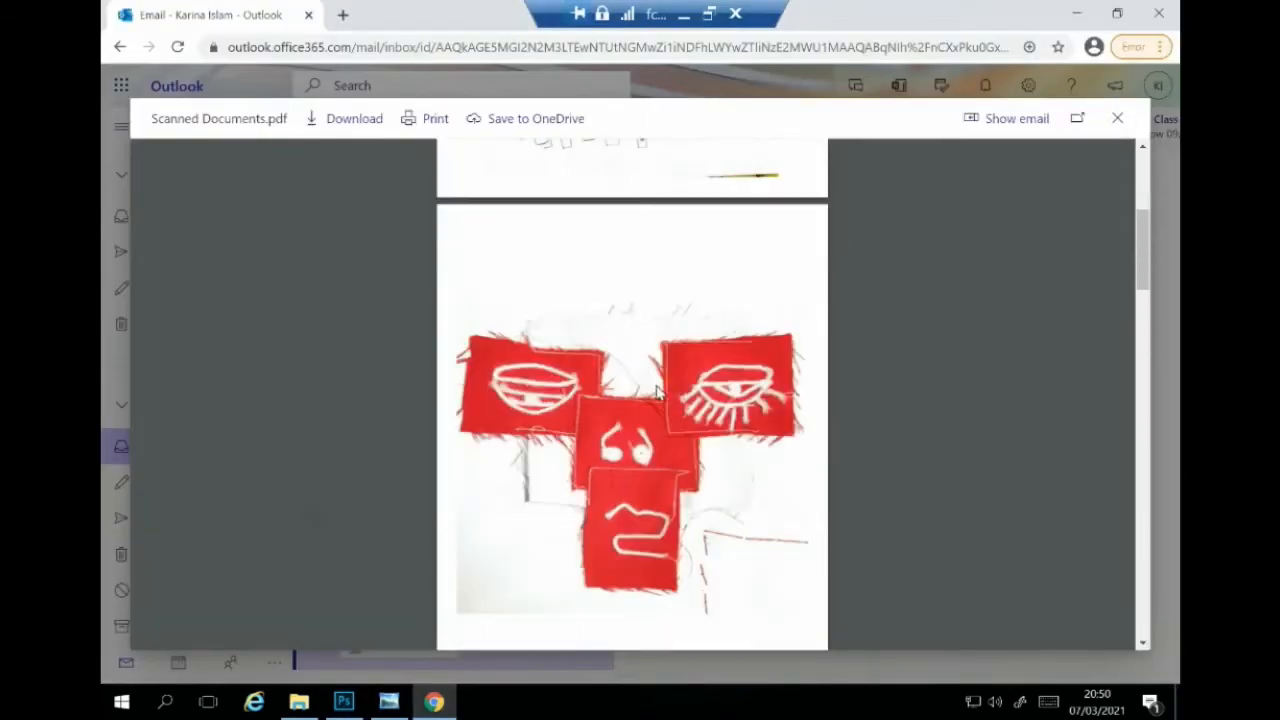
{"action": "scroll", "coordinate": [905, 416], "scroll_direction": "down", "scroll_amount": 1}
{"action": "left_click", "coordinate": [343, 701]}
{"action": "key", "text": "ctrl+v"}
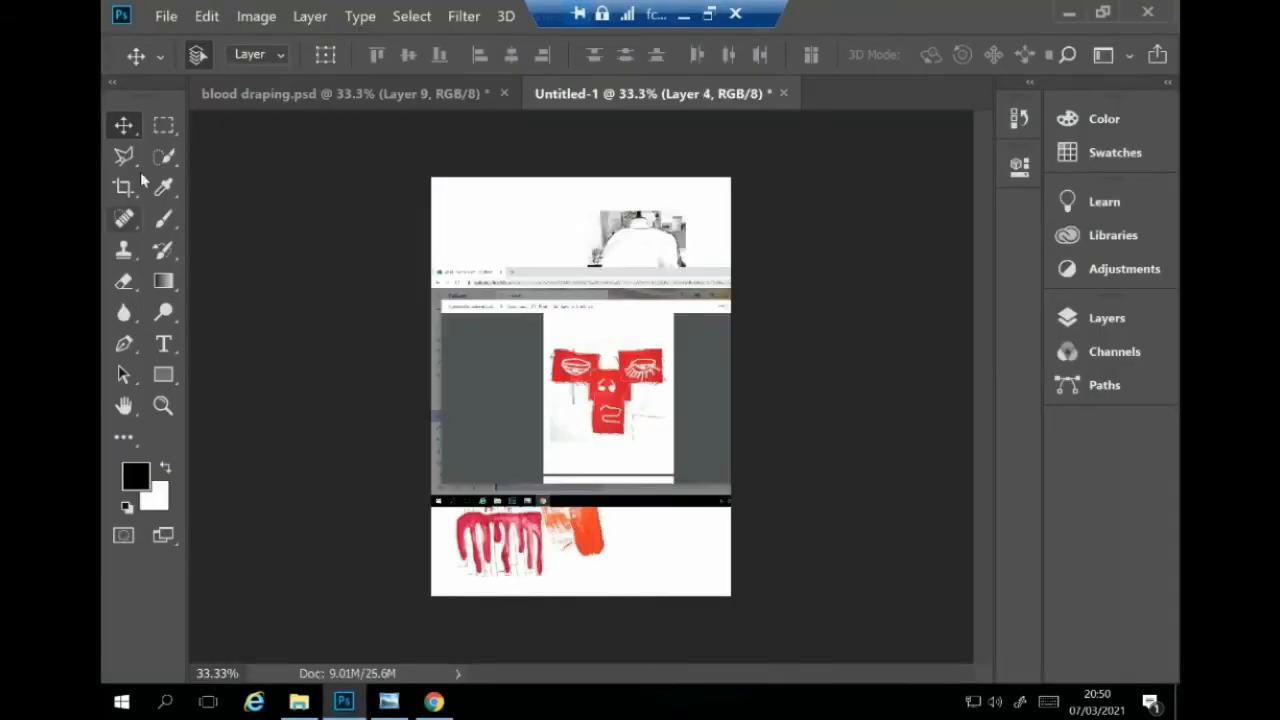
Step: Cut the red patch face out of the screenshot onto its own layer with the Polygonal Lasso and delete the screenshot
{"action": "right_click", "coordinate": [124, 155]}
{"action": "left_click", "coordinate": [230, 174]}
{"action": "left_click", "coordinate": [668, 449]}
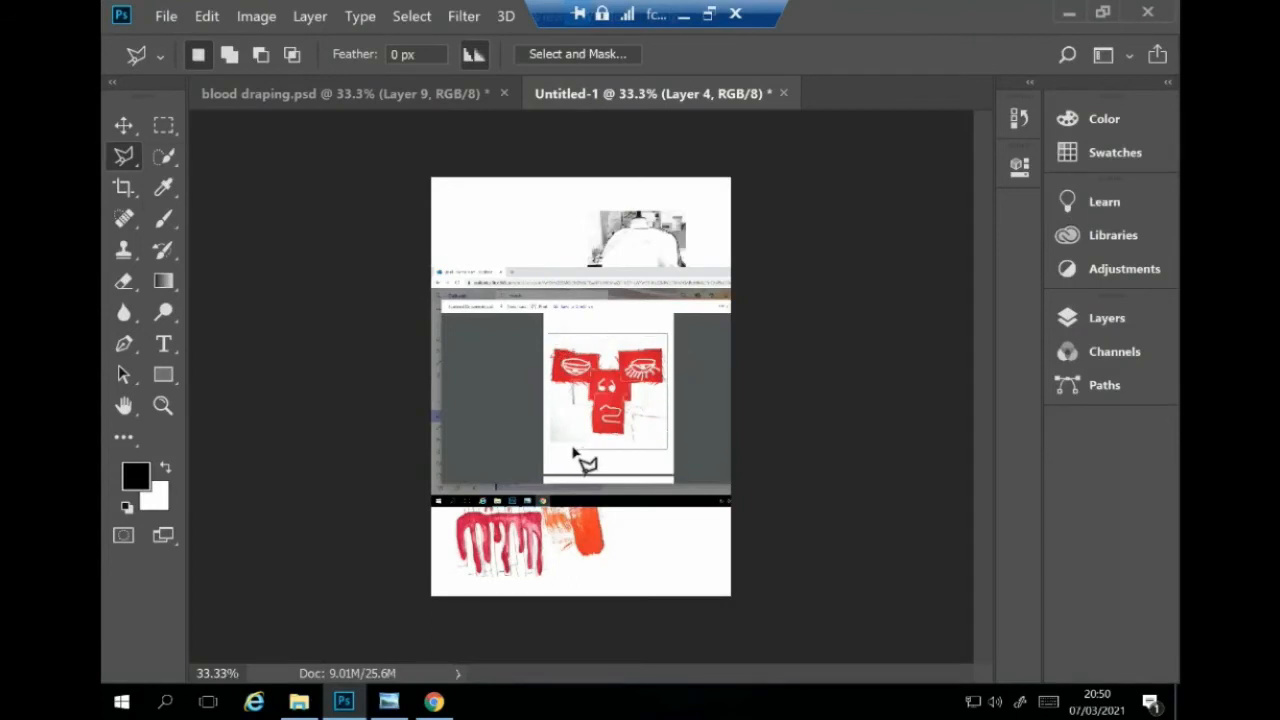
{"action": "left_click", "coordinate": [548, 449]}
{"action": "left_click", "coordinate": [548, 334]}
{"action": "key", "text": "ctrl+j"}
{"action": "key", "text": "v"}
{"action": "left_click", "coordinate": [548, 390]}
{"action": "key", "text": "Delete"}
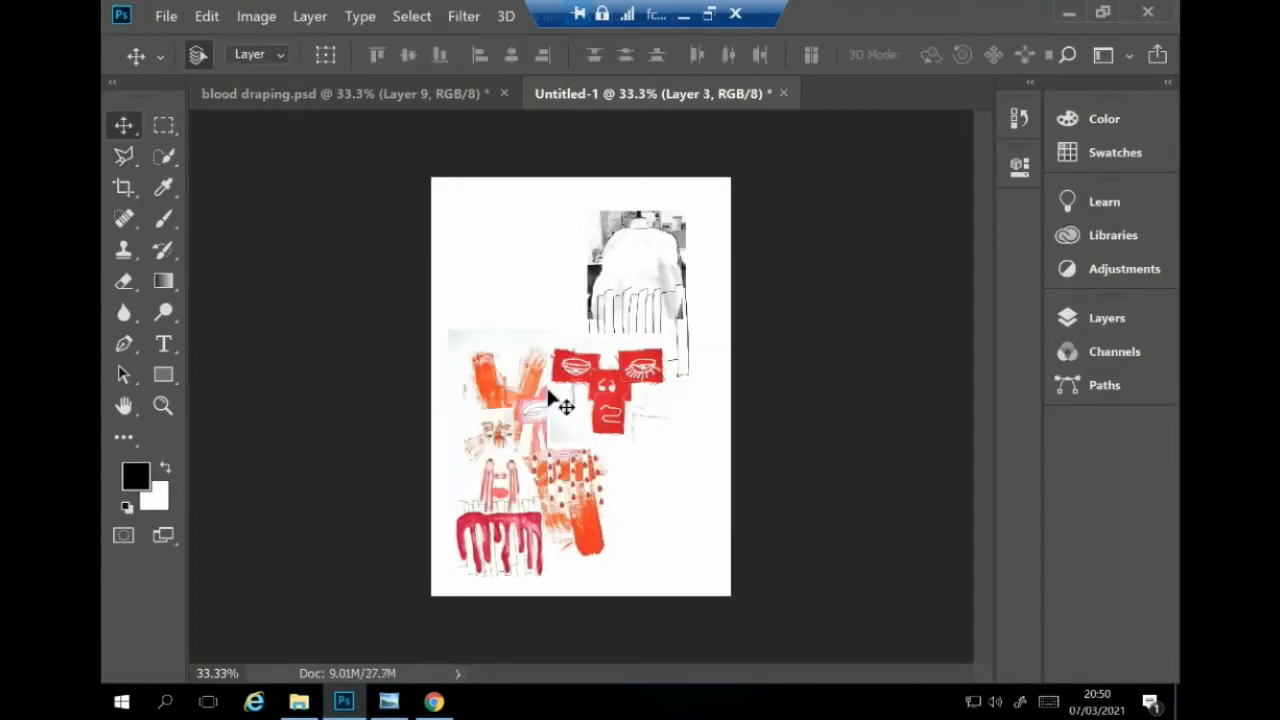
Step: Remove the white background around the red patch face with the Magic Eraser
{"action": "right_click", "coordinate": [126, 282]}
{"action": "left_click", "coordinate": [227, 322]}
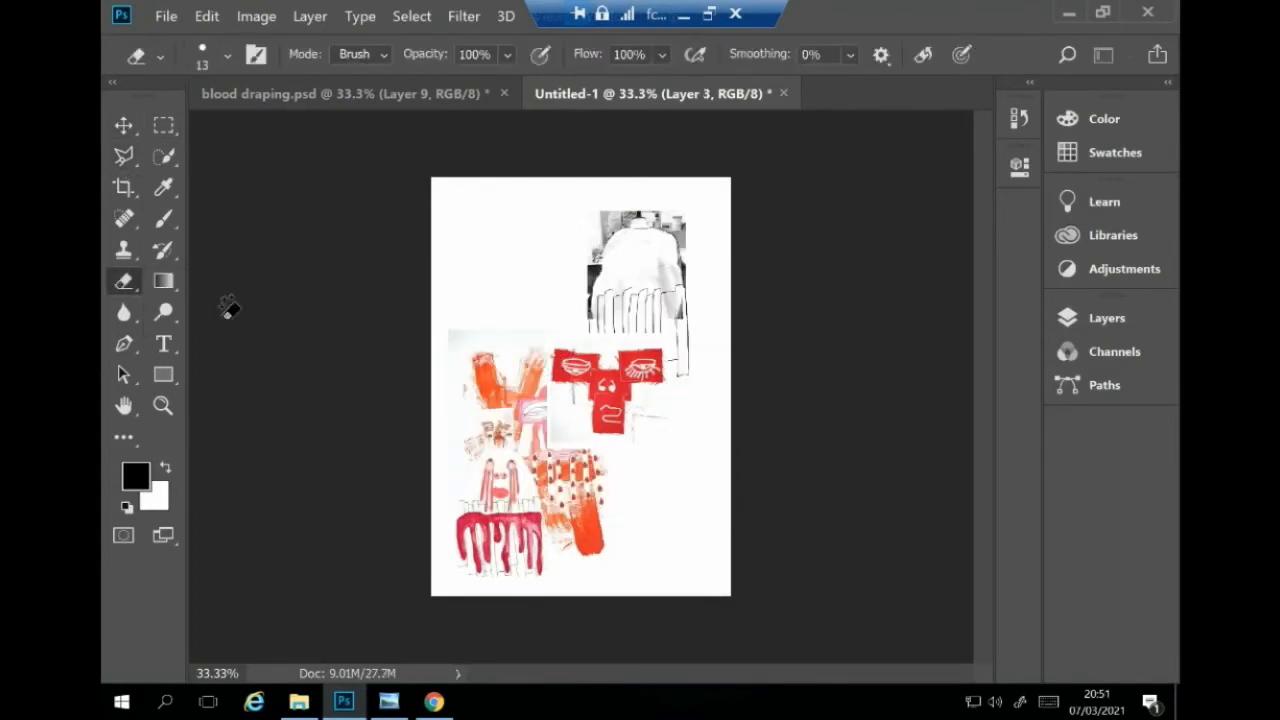
{"action": "left_click", "coordinate": [621, 338], "text": "ctrl"}
{"action": "left_click", "coordinate": [621, 338]}
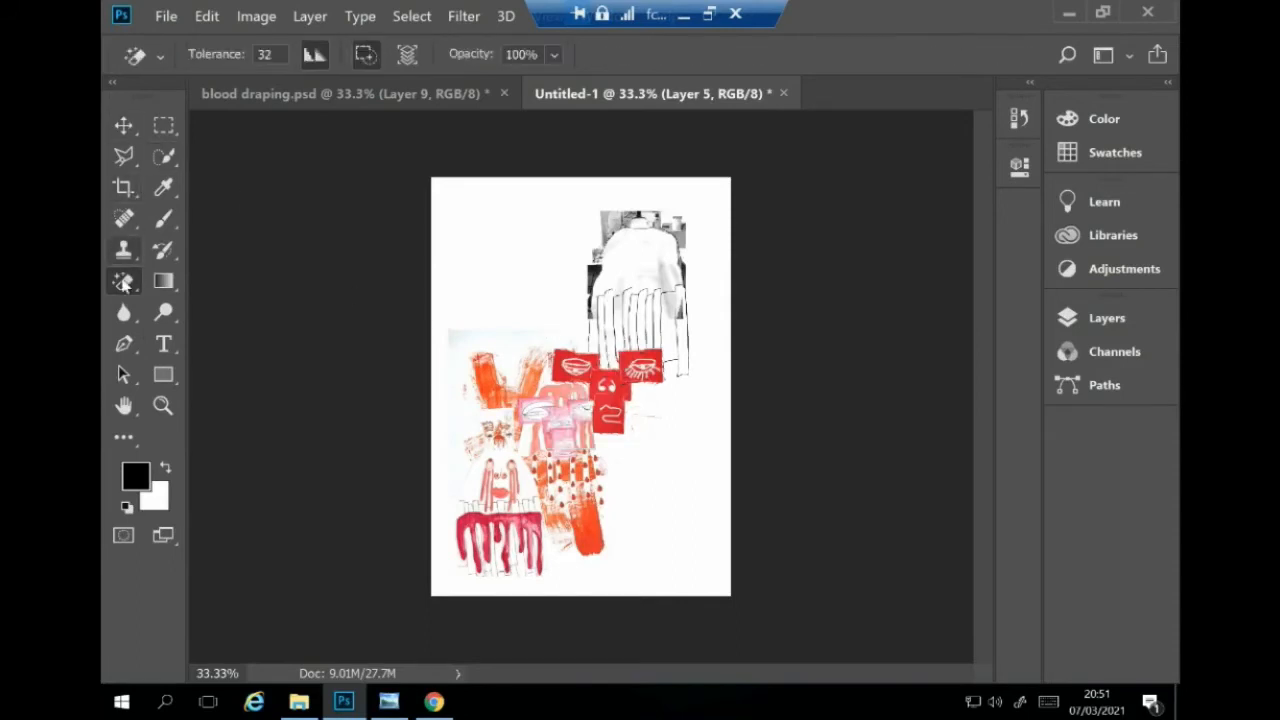
Step: Set the Eraser to 28 px and rub out the stray marks beside the red patch face
{"action": "right_click", "coordinate": [124, 284]}
{"action": "left_click", "coordinate": [220, 280]}
{"action": "left_click", "coordinate": [227, 55]}
{"action": "left_click_drag", "start_coordinate": [247, 130], "coordinate": [255, 131]}
{"action": "left_click", "coordinate": [644, 419]}
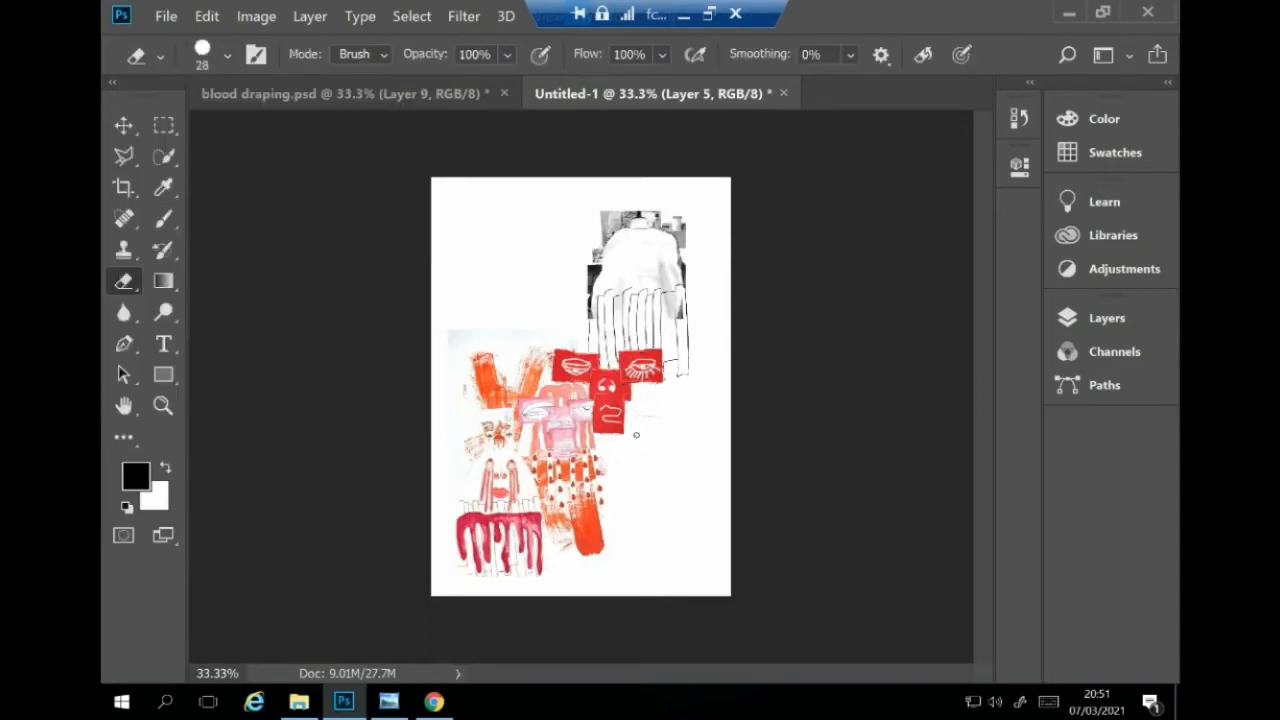
Step: Move the red patch face onto the upper left of the painted illustration and shift the painted illustration slightly right
{"action": "left_click", "coordinate": [124, 125]}
{"action": "mouse_move", "coordinate": [612, 392]}
{"action": "left_mouse_down"}
{"action": "mouse_move", "coordinate": [534, 466]}
{"action": "mouse_move", "coordinate": [512, 369]}
{"action": "mouse_move", "coordinate": [509, 382]}
{"action": "mouse_move", "coordinate": [603, 499]}
{"action": "mouse_move", "coordinate": [480, 332]}
{"action": "mouse_move", "coordinate": [511, 371]}
{"action": "mouse_move", "coordinate": [539, 366]}
{"action": "mouse_move", "coordinate": [491, 386]}
{"action": "mouse_move", "coordinate": [504, 388]}
{"action": "left_mouse_up"}
{"action": "left_click_drag", "start_coordinate": [572, 450], "coordinate": [591, 452]}
Step: Fine-tune the red patch face's position over the top of the painted illustration in small nudges
{"action": "key", "text": "shift+Down"}
{"action": "key", "text": "shift+Down"}
{"action": "key", "text": "shift+Down"}
{"action": "key", "text": "shift+Left"}
{"action": "key", "text": "shift+Left"}
{"action": "key", "text": "shift+Left"}
{"action": "key", "text": "shift+Left"}
{"action": "key", "text": "shift+Left"}
{"action": "key", "text": "shift+Left"}
{"action": "key", "text": "shift+Left"}
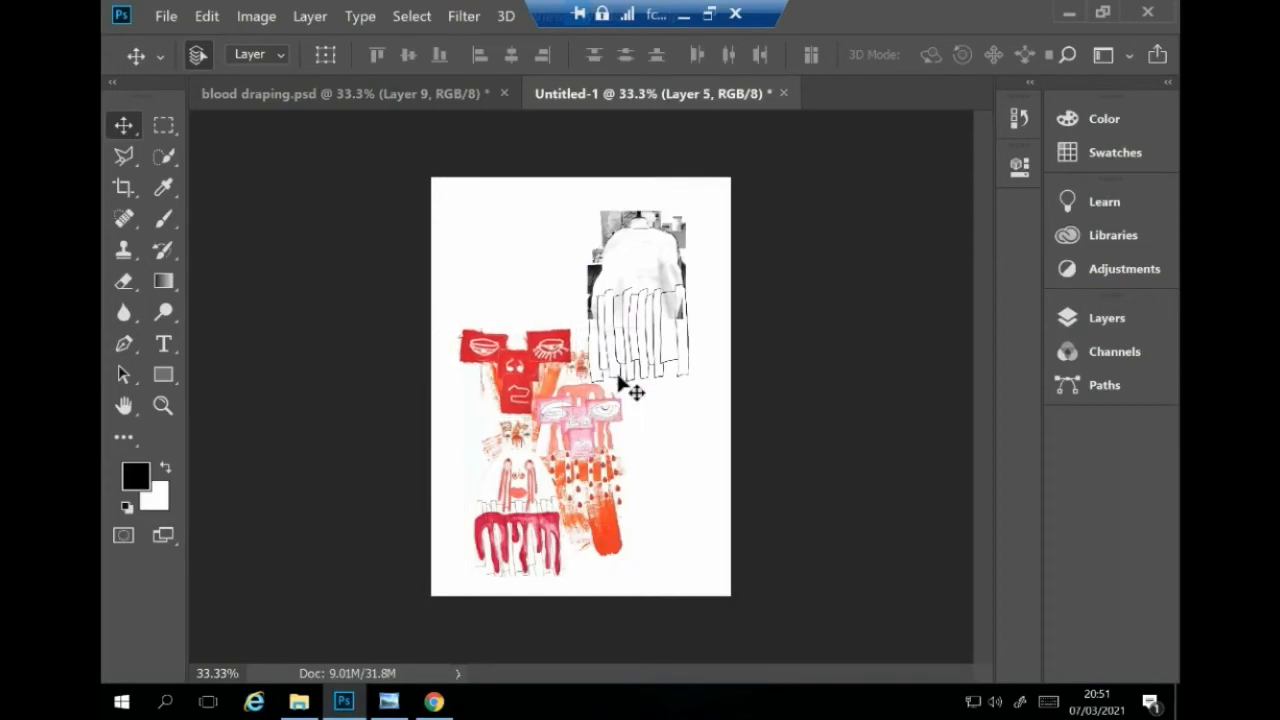
{"action": "key", "text": "shift+Right"}
{"action": "key", "text": "shift+Right"}
{"action": "key", "text": "shift+Right"}
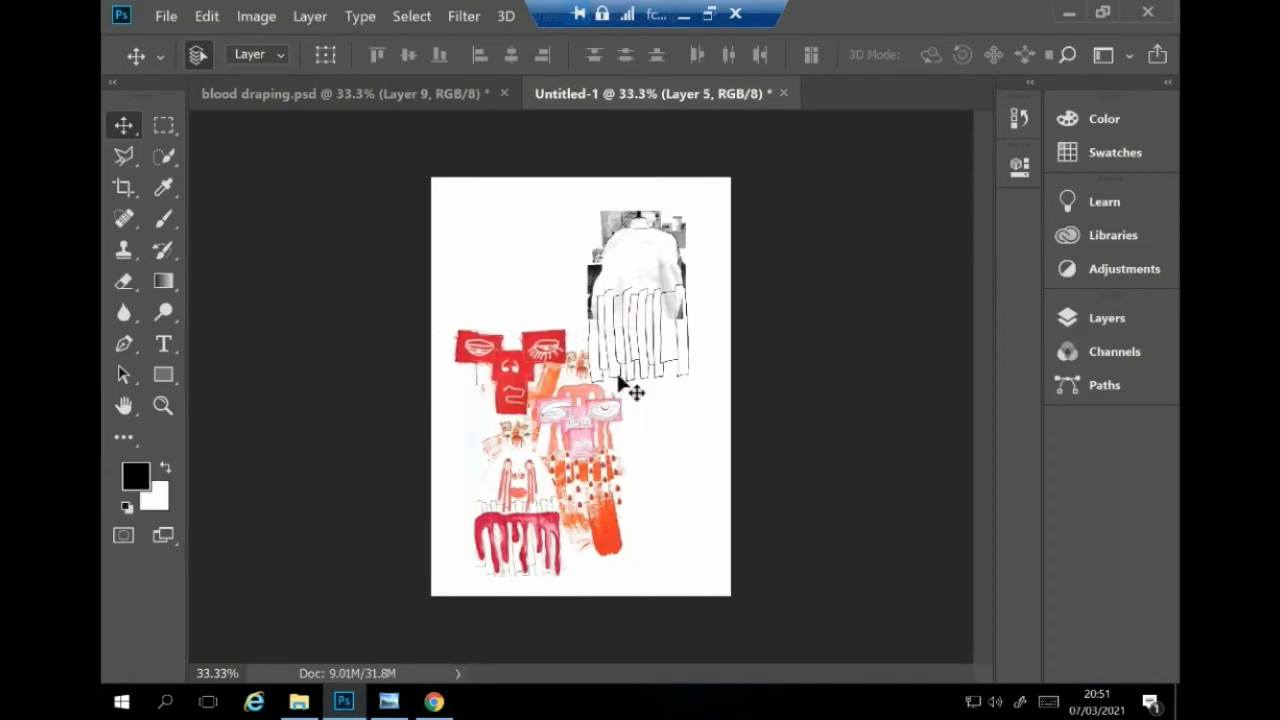
{"action": "key", "text": "shift+Left"}
Step: Nudge the hanging-strip garment drawing slightly to the right
{"action": "left_click", "coordinate": [657, 266]}
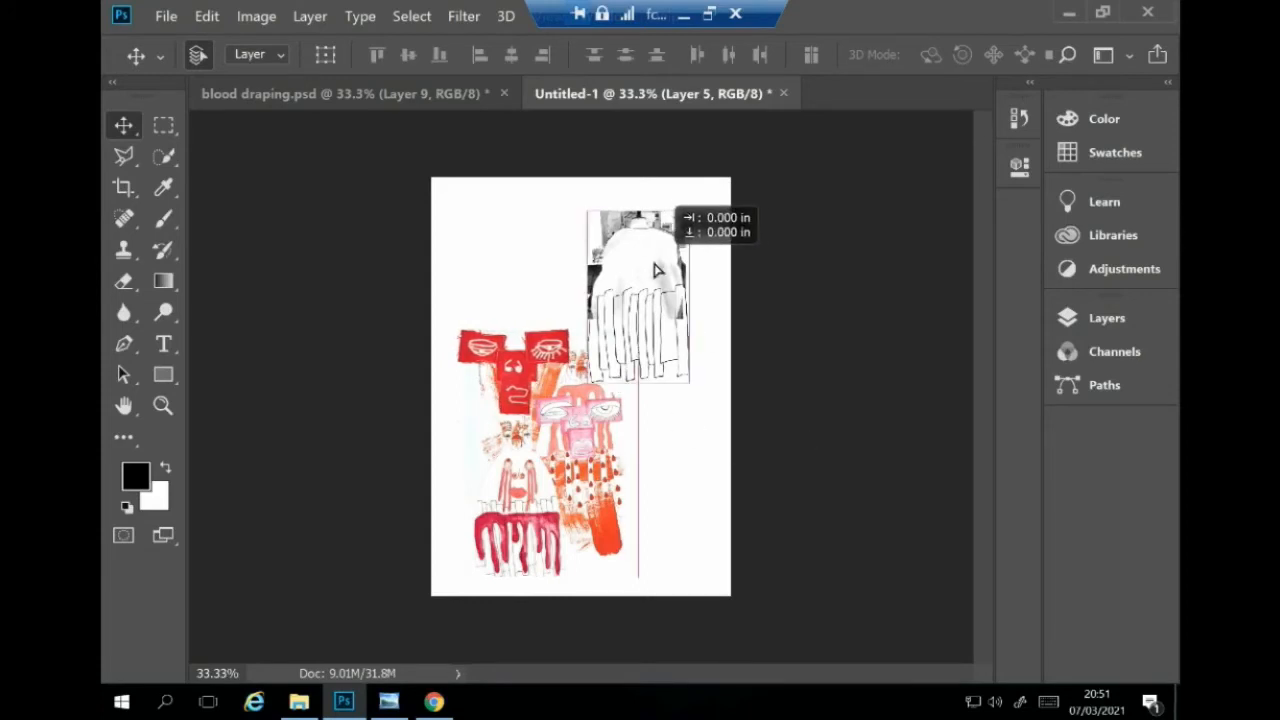
{"action": "key", "text": "shift+Right"}
{"action": "key", "text": "shift+Right"}
{"action": "key", "text": "shift+Right"}
{"action": "key", "text": "shift+Right"}
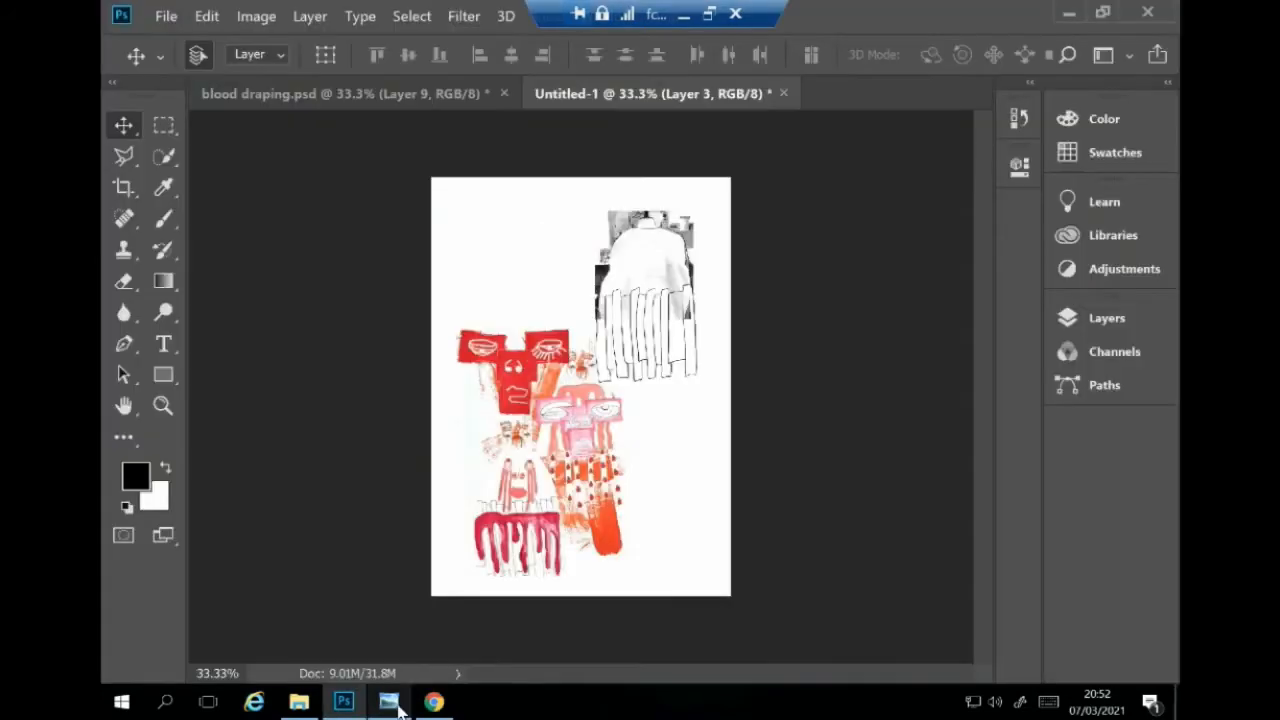
Step: Switch to the browser, go back to the Pinterest blood board and try to copy the red Comme Des Garcons runway photo
{"action": "left_click", "coordinate": [389, 702]}
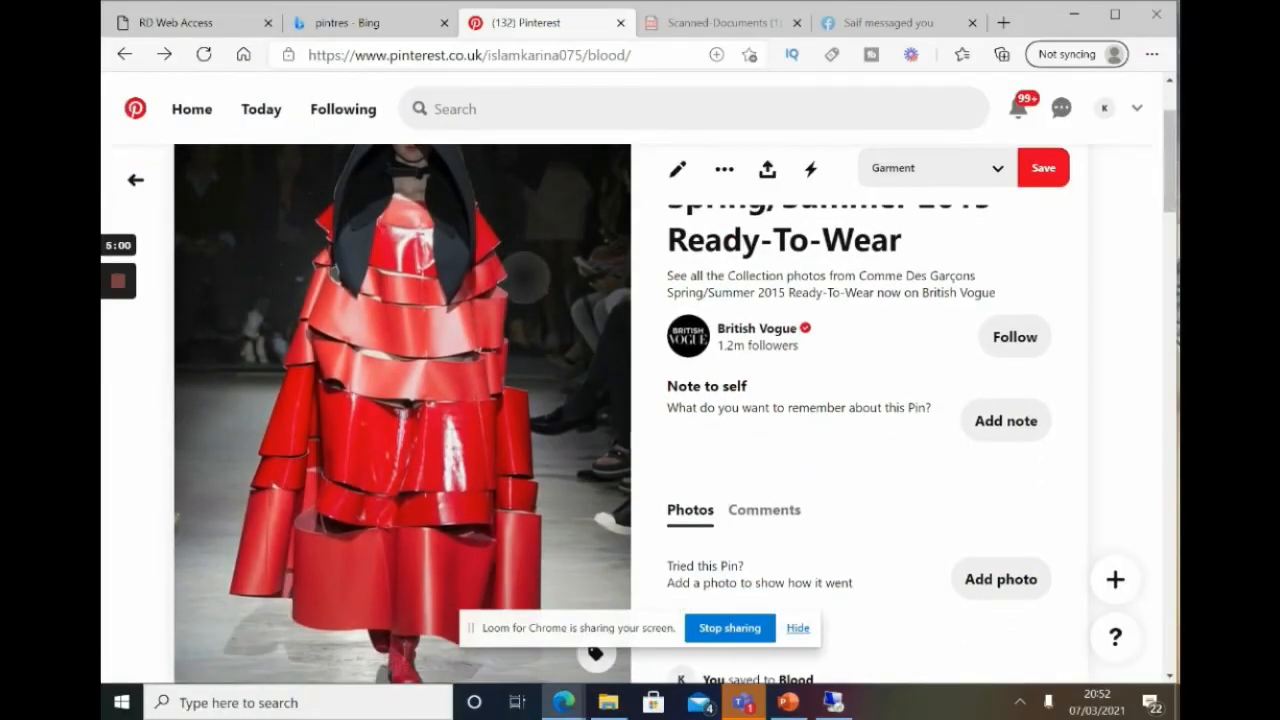
{"action": "left_click", "coordinate": [136, 180]}
{"action": "scroll", "coordinate": [778, 428], "scroll_direction": "down", "scroll_amount": 3}
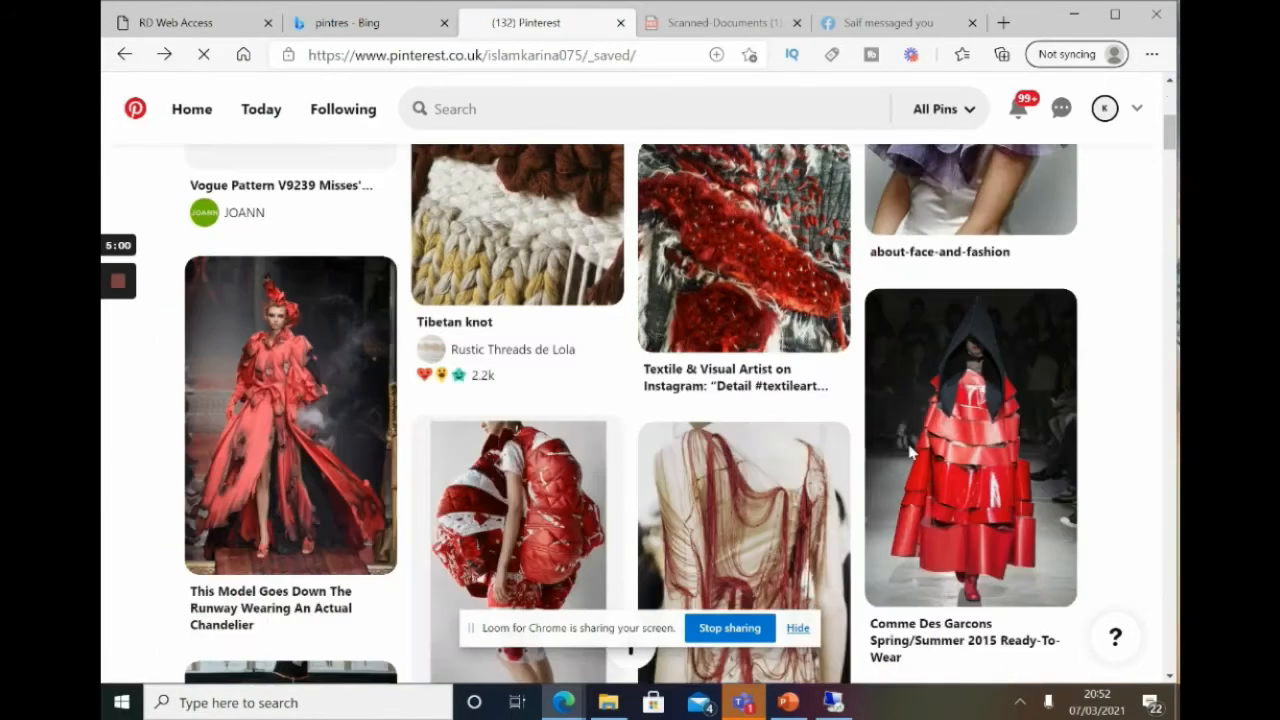
{"action": "right_click", "coordinate": [938, 426]}
{"action": "right_click", "coordinate": [967, 505]}
{"action": "left_click", "coordinate": [866, 386]}
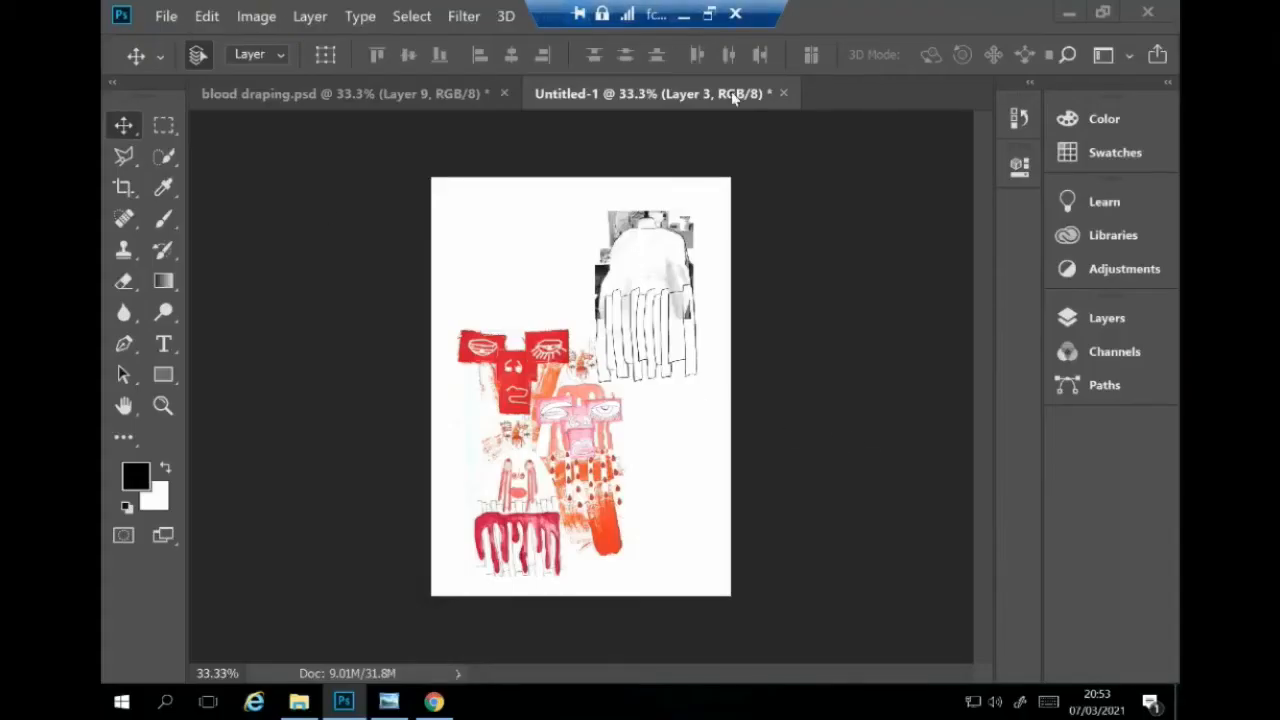
Step: Copy the Comme Des Garcons runway photo from Pinterest, paste it into Untitled-1 and enlarge it with Free Transform
{"action": "left_click", "coordinate": [683, 15]}
{"action": "right_click", "coordinate": [815, 330]}
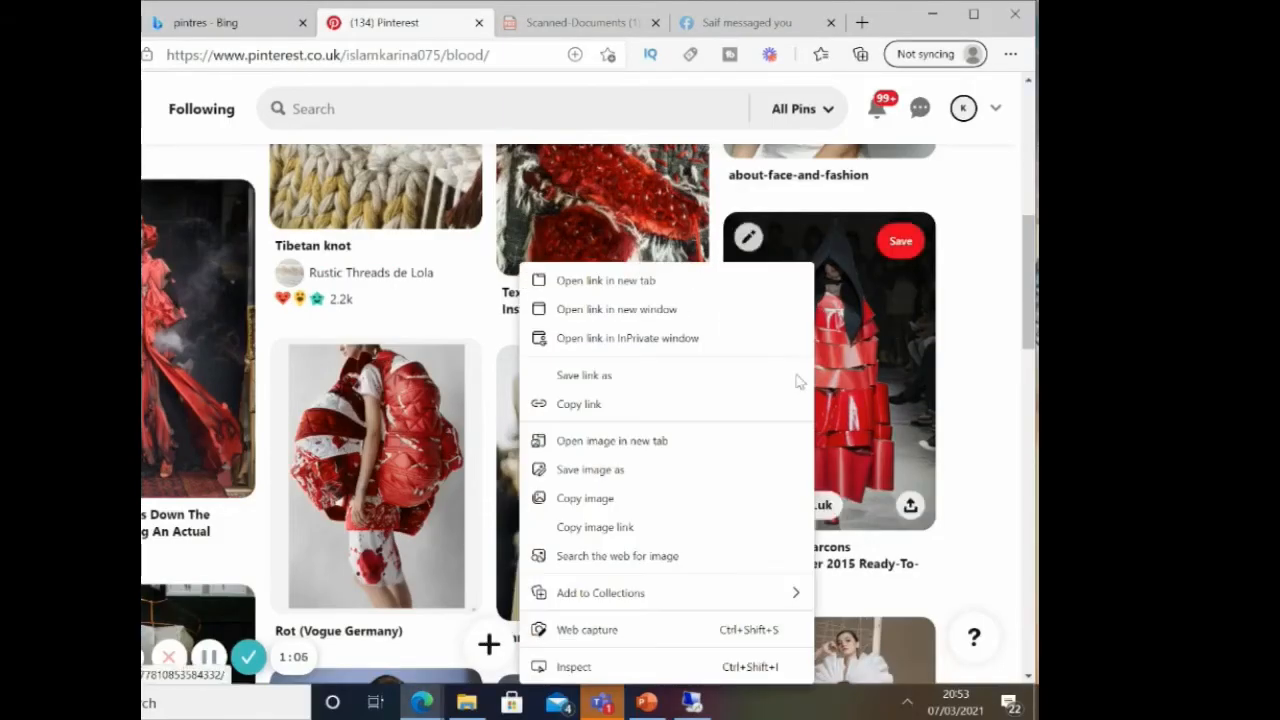
{"action": "left_click", "coordinate": [590, 494]}
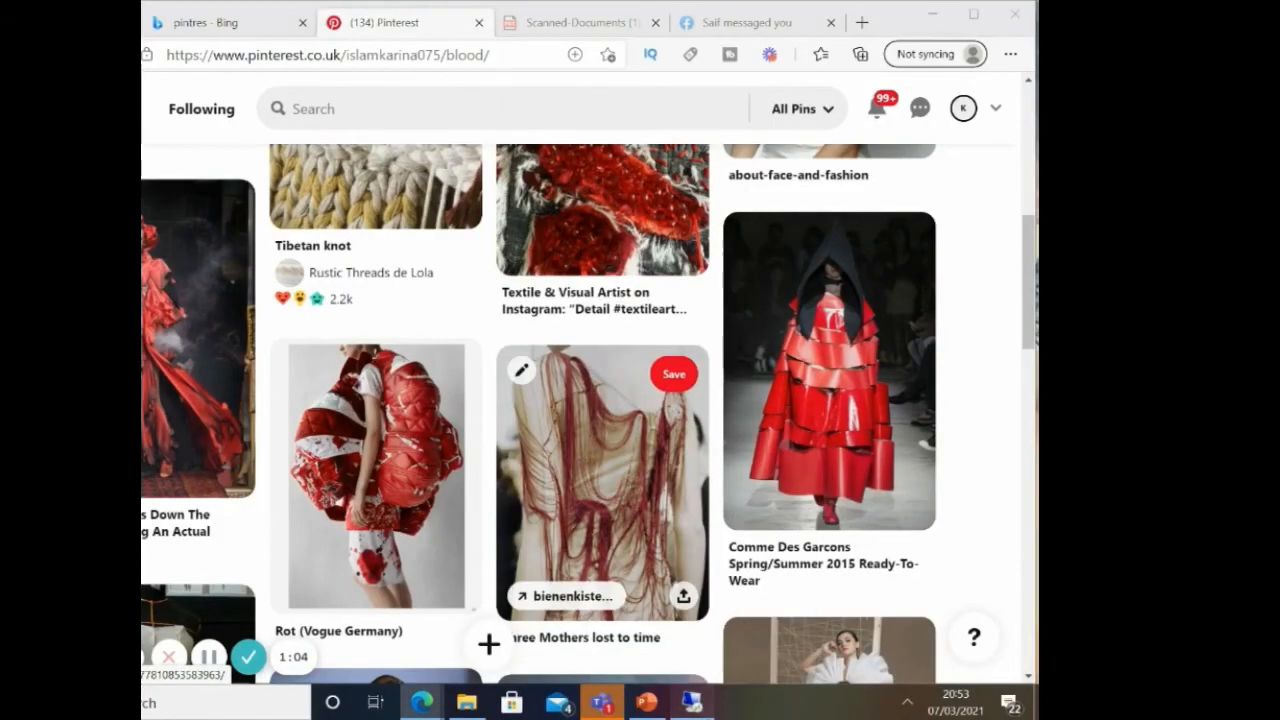
{"action": "left_click", "coordinate": [691, 702]}
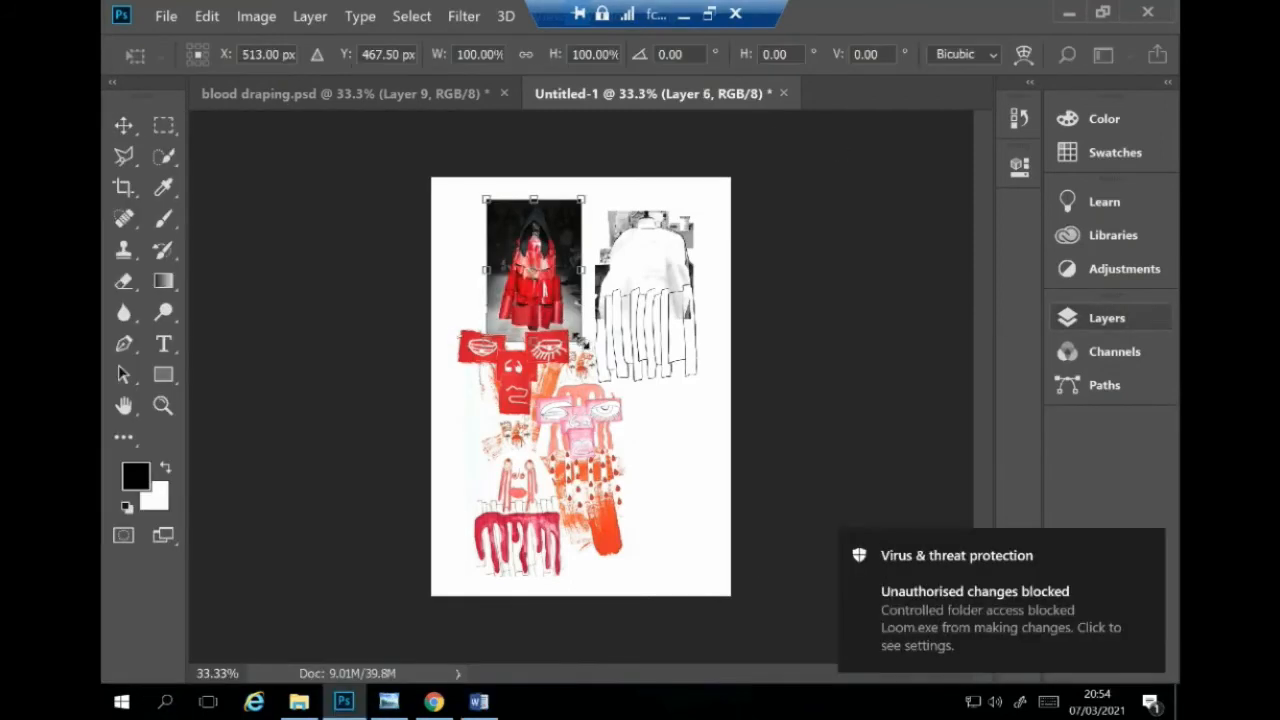
{"action": "left_click_drag", "start_coordinate": [581, 339], "coordinate": [630, 415]}
{"action": "key", "text": "Return"}
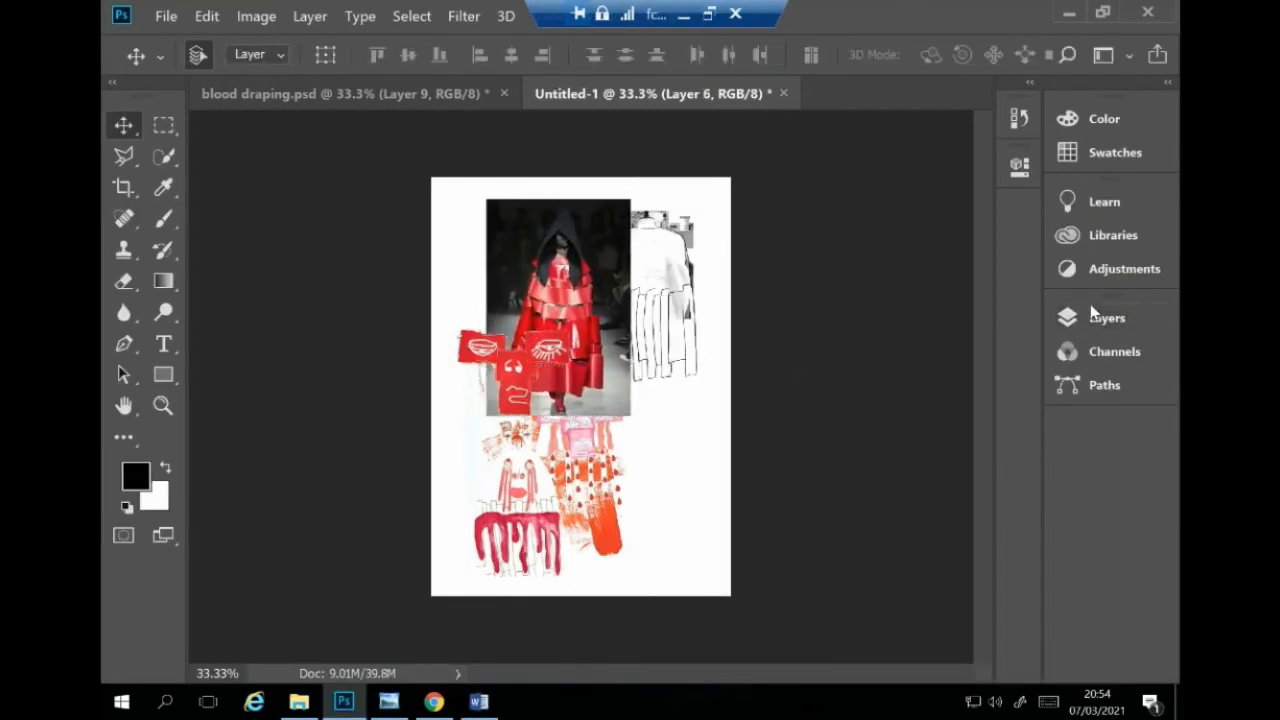
Step: Place the runway photo's layer below Layer 2 and reposition the garment drawing toward the page's upper left
{"action": "left_click", "coordinate": [1107, 318]}
{"action": "left_click_drag", "start_coordinate": [921, 503], "coordinate": [894, 508]}
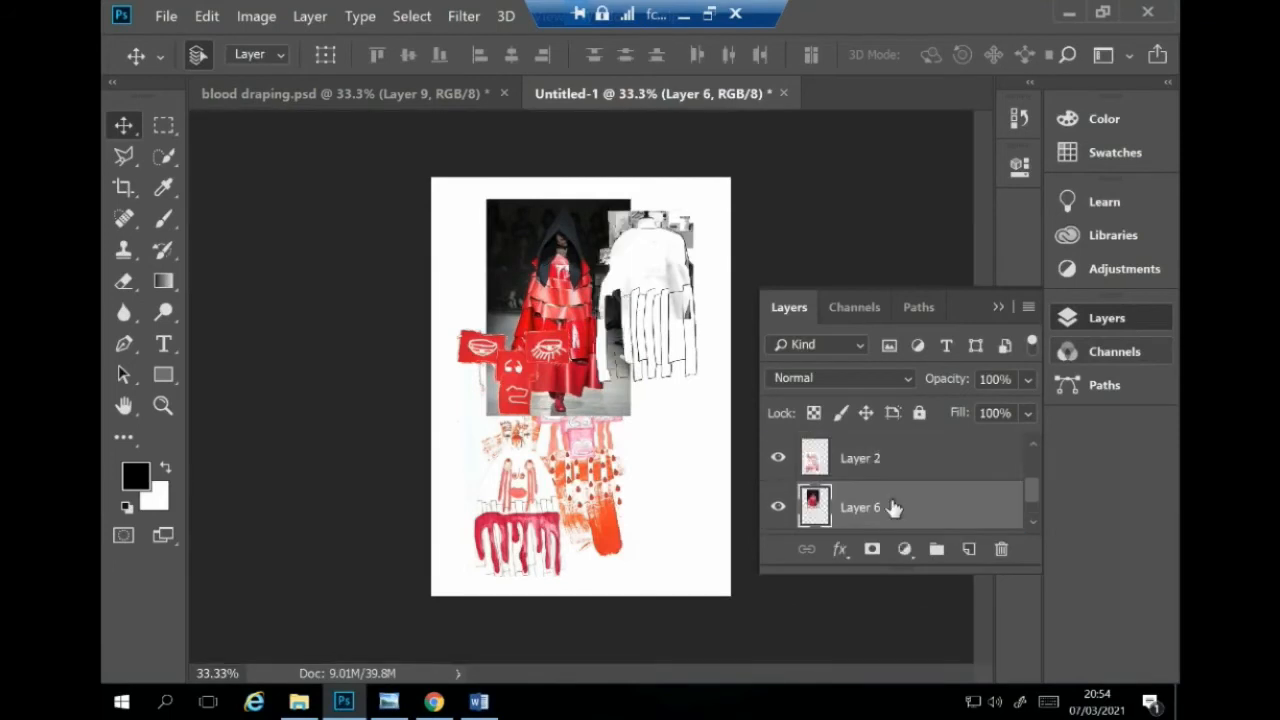
{"action": "scroll", "coordinate": [911, 473], "scroll_direction": "down", "scroll_amount": 1}
{"action": "left_click", "coordinate": [1107, 318]}
{"action": "mouse_move", "coordinate": [600, 270]}
{"action": "left_mouse_down"}
{"action": "mouse_move", "coordinate": [640, 360]}
{"action": "mouse_move", "coordinate": [637, 274]}
{"action": "mouse_move", "coordinate": [660, 254]}
{"action": "mouse_move", "coordinate": [676, 408]}
{"action": "mouse_move", "coordinate": [545, 238]}
{"action": "mouse_move", "coordinate": [570, 250]}
{"action": "mouse_move", "coordinate": [548, 250]}
{"action": "mouse_move", "coordinate": [560, 255]}
{"action": "left_mouse_up"}
Step: Erase the painted illustration's white background where it covers the runway photo, using a 47 px Eraser
{"action": "key", "text": "e"}
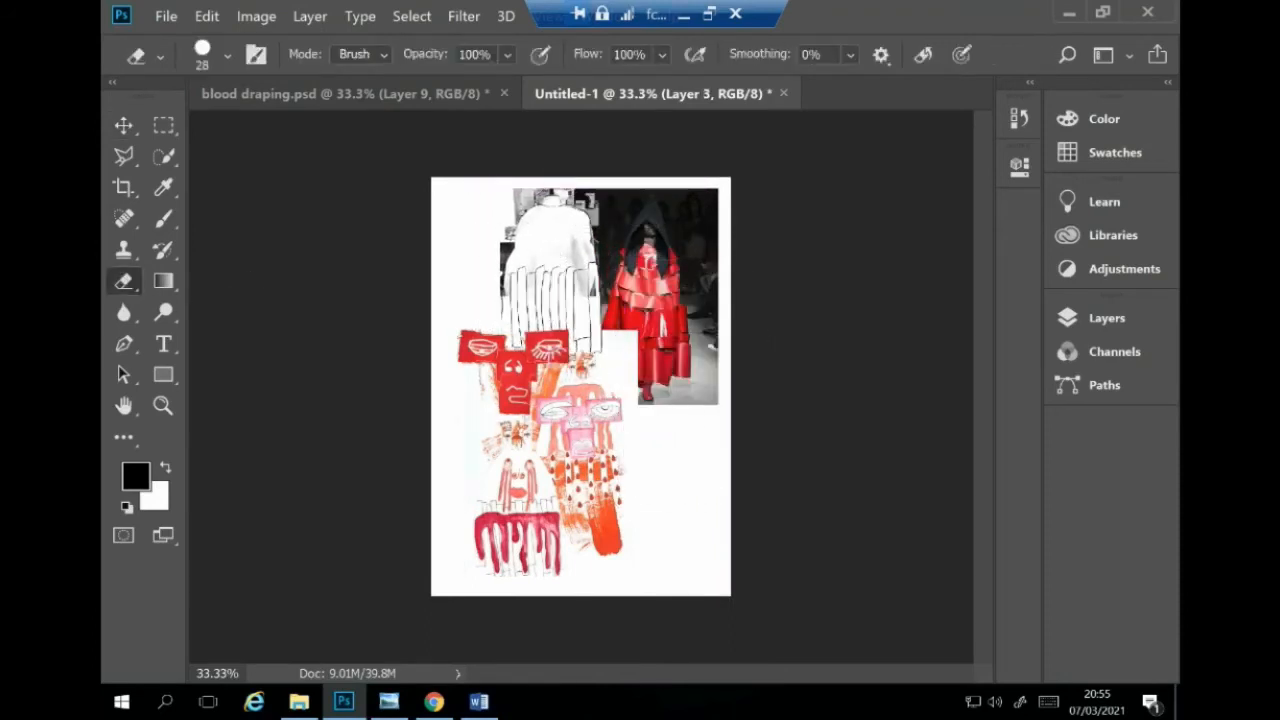
{"action": "left_click", "coordinate": [622, 339], "text": "ctrl"}
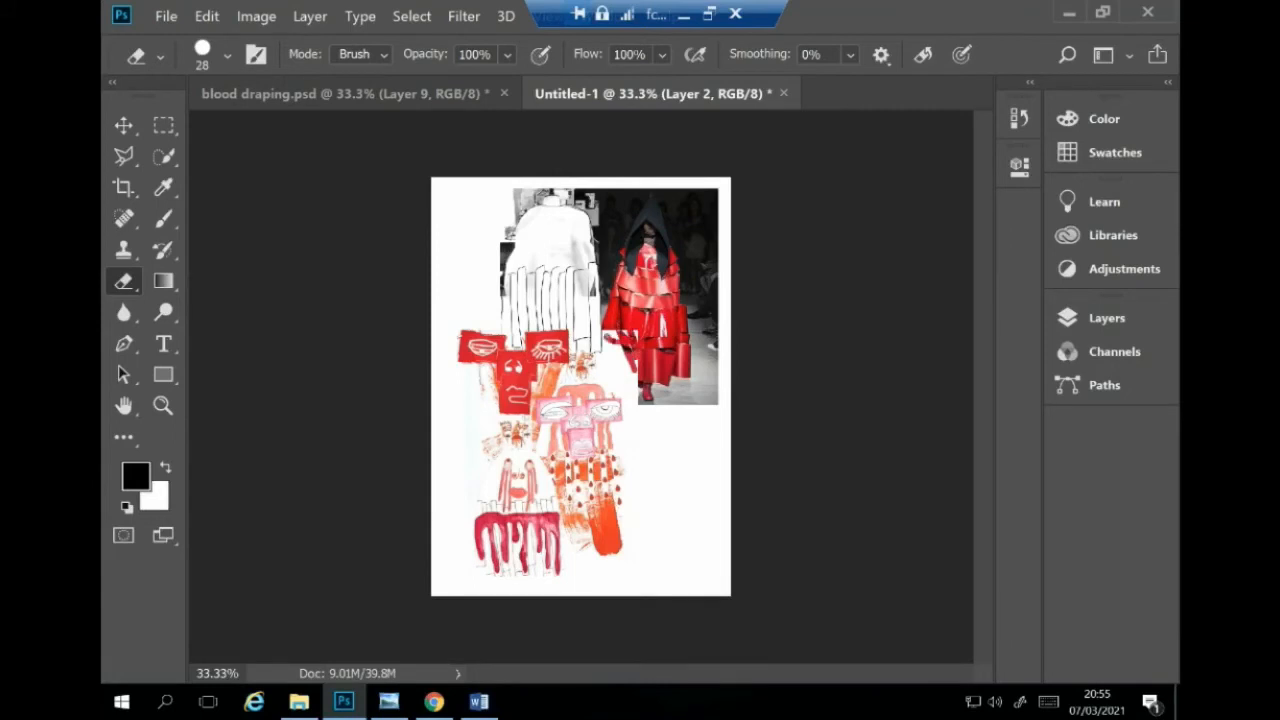
{"action": "left_click", "coordinate": [228, 55]}
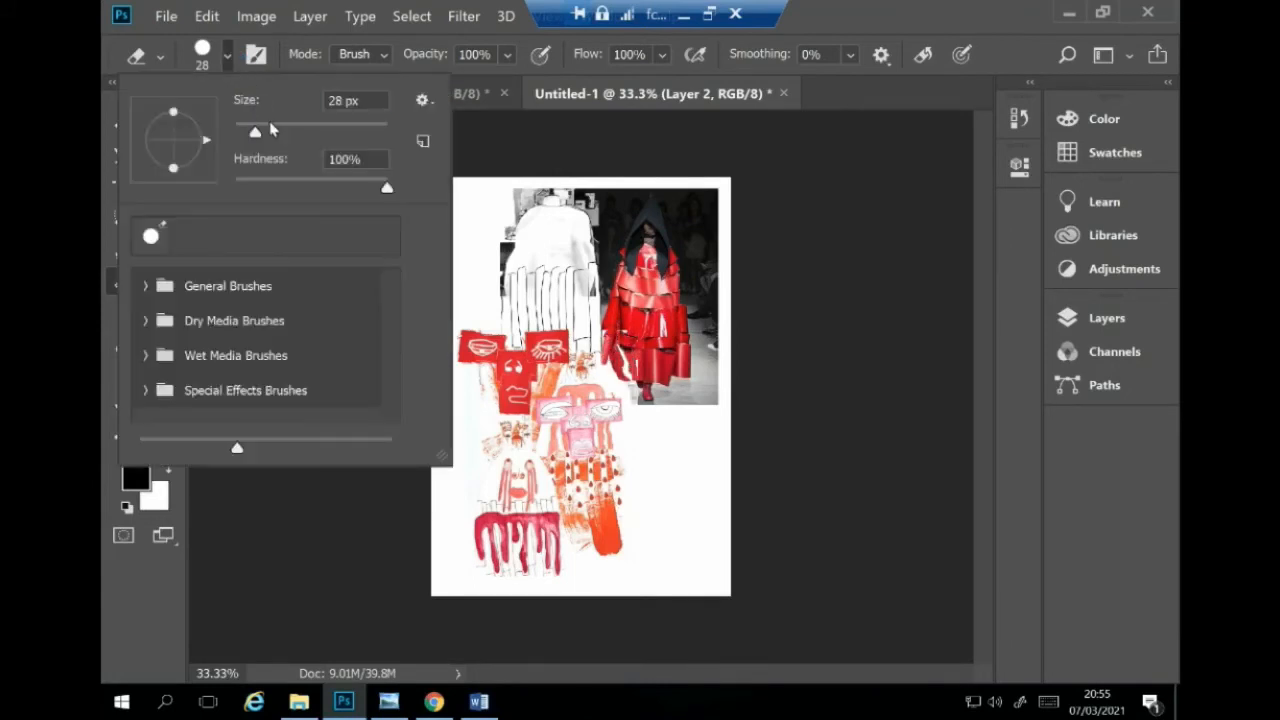
{"action": "left_click", "coordinate": [270, 130]}
{"action": "left_click_drag", "start_coordinate": [612, 342], "coordinate": [607, 382]}
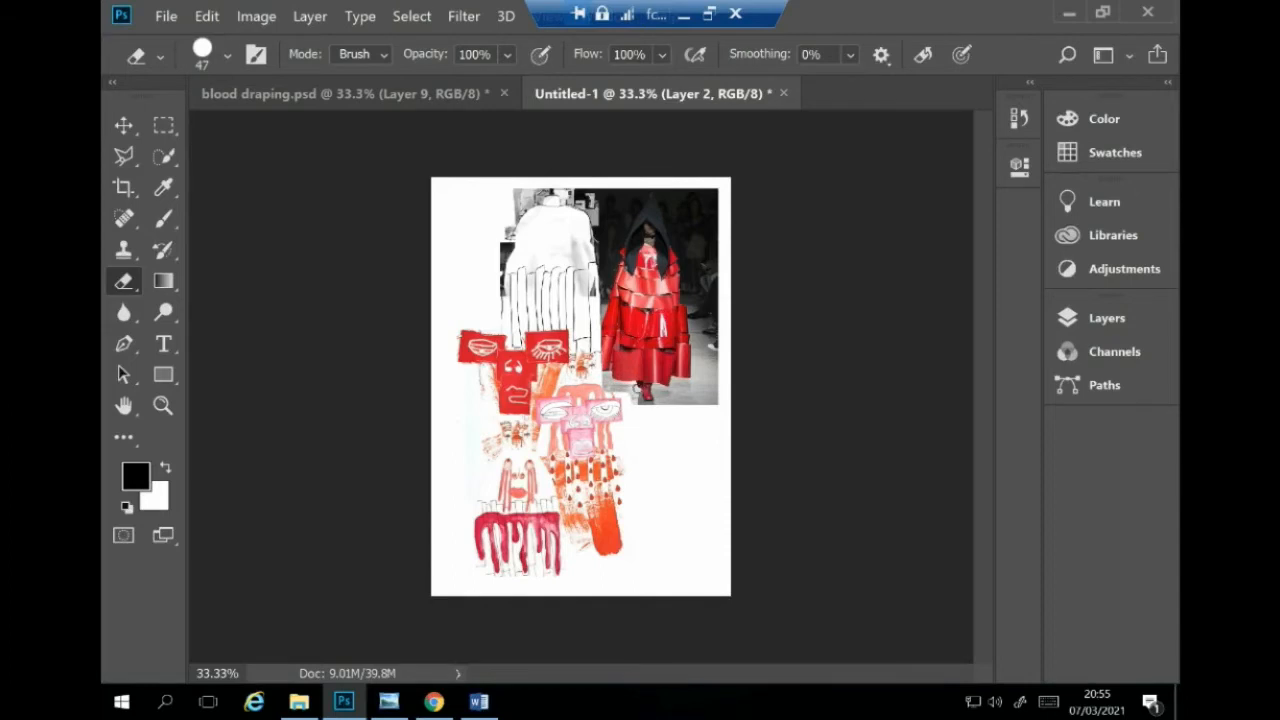
Step: Shift the garment drawing slightly left and down, and scale the runway photo down a little with Free Transform
{"action": "left_click", "coordinate": [124, 125]}
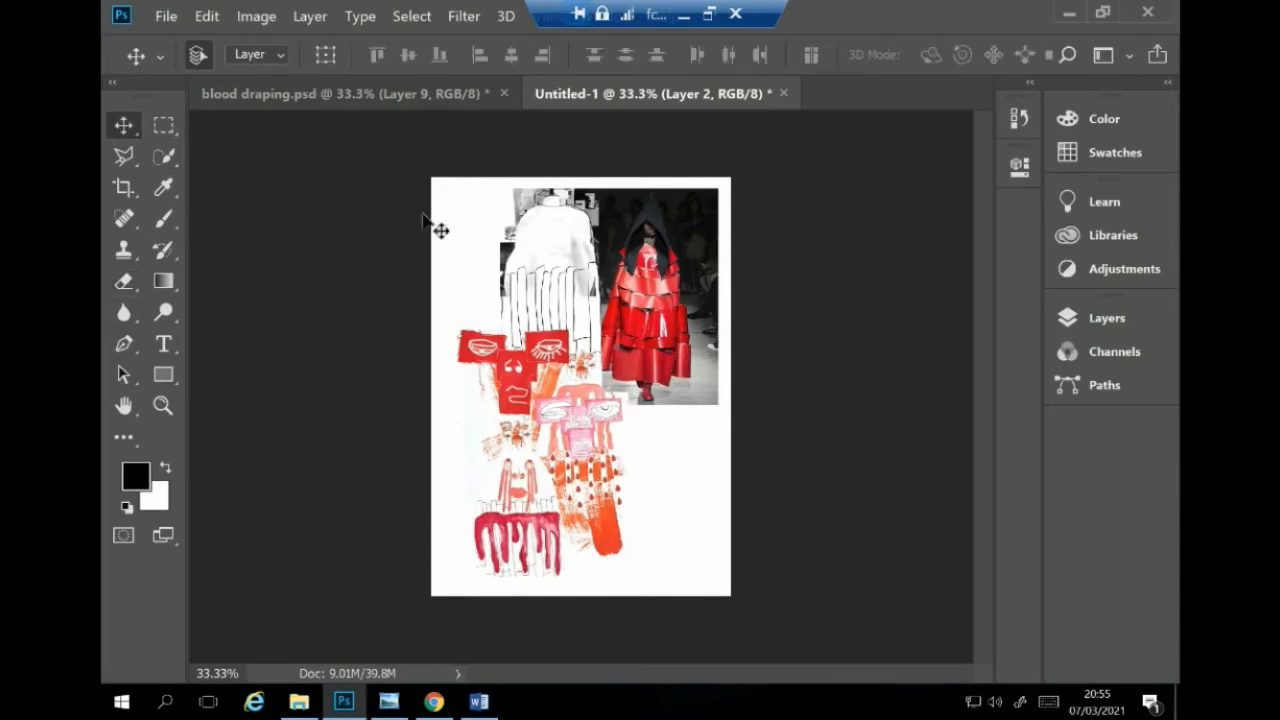
{"action": "left_click", "coordinate": [676, 288]}
{"action": "mouse_move", "coordinate": [551, 252]}
{"action": "left_mouse_down"}
{"action": "mouse_move", "coordinate": [606, 251]}
{"action": "mouse_move", "coordinate": [689, 356]}
{"action": "mouse_move", "coordinate": [557, 257]}
{"action": "mouse_move", "coordinate": [536, 256]}
{"action": "left_mouse_up"}
{"action": "left_click", "coordinate": [655, 287]}
{"action": "key", "text": "ctrl+t"}
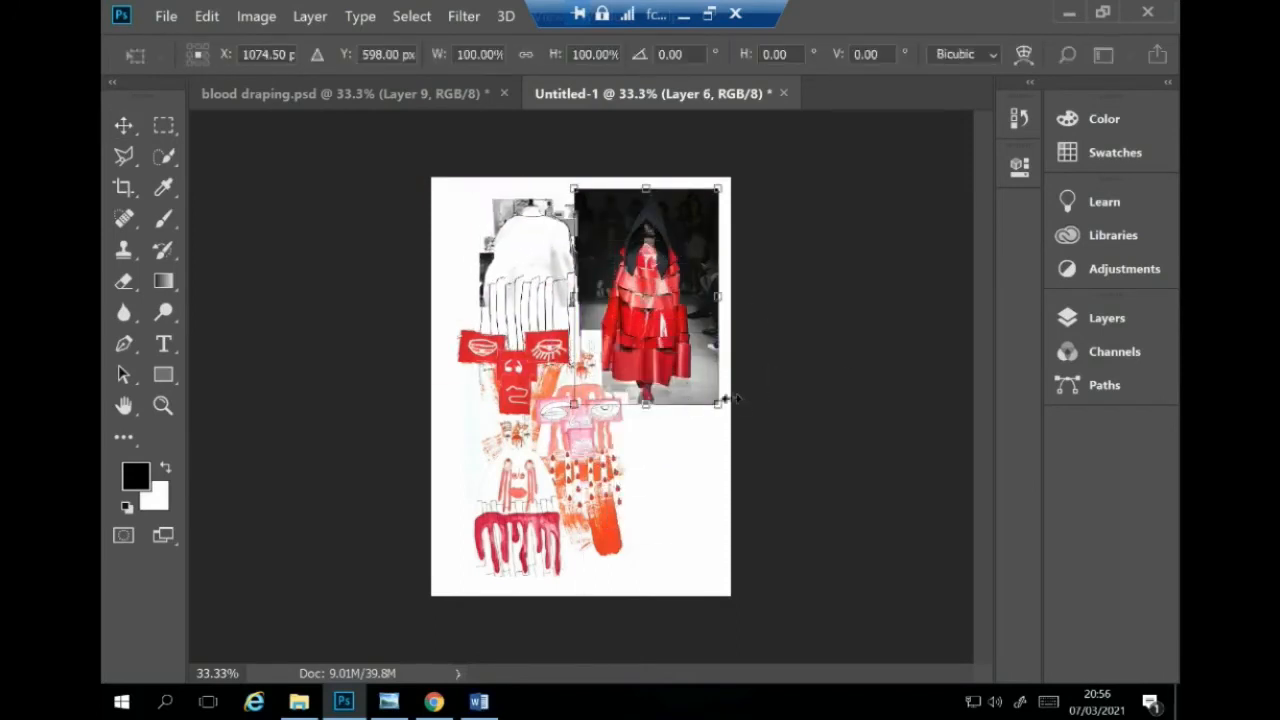
{"action": "left_click_drag", "start_coordinate": [718, 403], "coordinate": [709, 389]}
Step: Apply the resize and lower the runway photo layer's opacity to 68%
{"action": "left_click", "coordinate": [1107, 318]}
{"action": "key", "text": "Return"}
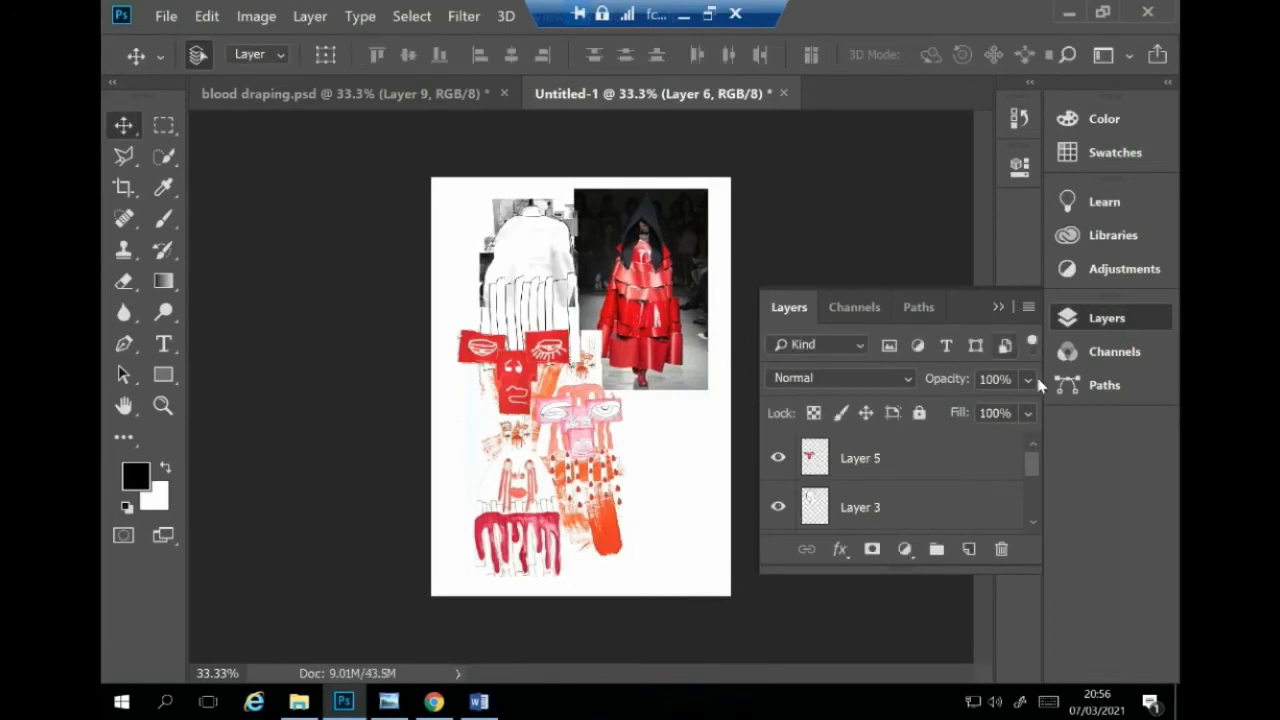
{"action": "left_click_drag", "start_coordinate": [1027, 379], "coordinate": [1087, 437]}
{"action": "left_click_drag", "start_coordinate": [1027, 379], "coordinate": [1049, 395]}
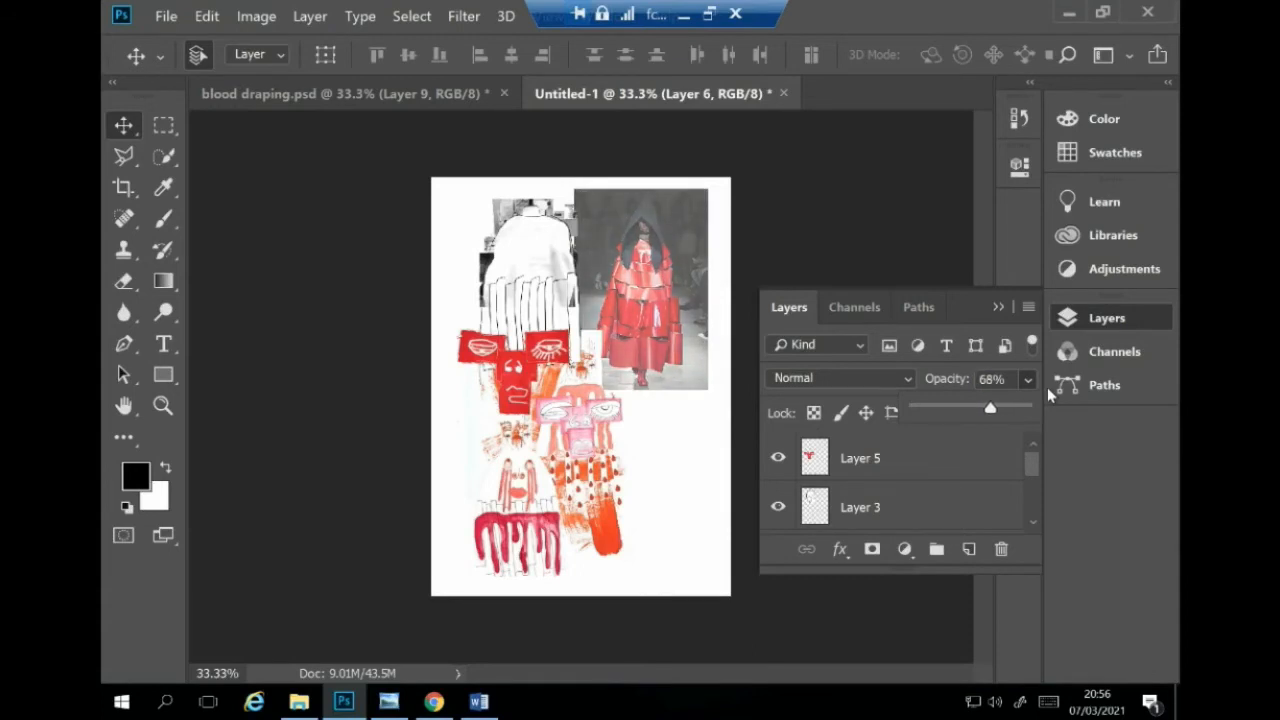
Step: Move the garment drawing to the page's lower right, and raise the painted illustration and the red patch face slightly
{"action": "mouse_move", "coordinate": [517, 291]}
{"action": "left_mouse_down"}
{"action": "mouse_move", "coordinate": [657, 383]}
{"action": "mouse_move", "coordinate": [654, 428]}
{"action": "left_mouse_up"}
{"action": "left_click_drag", "start_coordinate": [537, 455], "coordinate": [533, 427]}
{"action": "left_click_drag", "start_coordinate": [516, 359], "coordinate": [514, 317]}
{"action": "left_click_drag", "start_coordinate": [557, 465], "coordinate": [566, 465]}
{"action": "key", "text": "ctrl+z"}
Step: Shrink the runway photo further with Free Transform and move it to the lower right of the page
{"action": "left_click", "coordinate": [668, 297]}
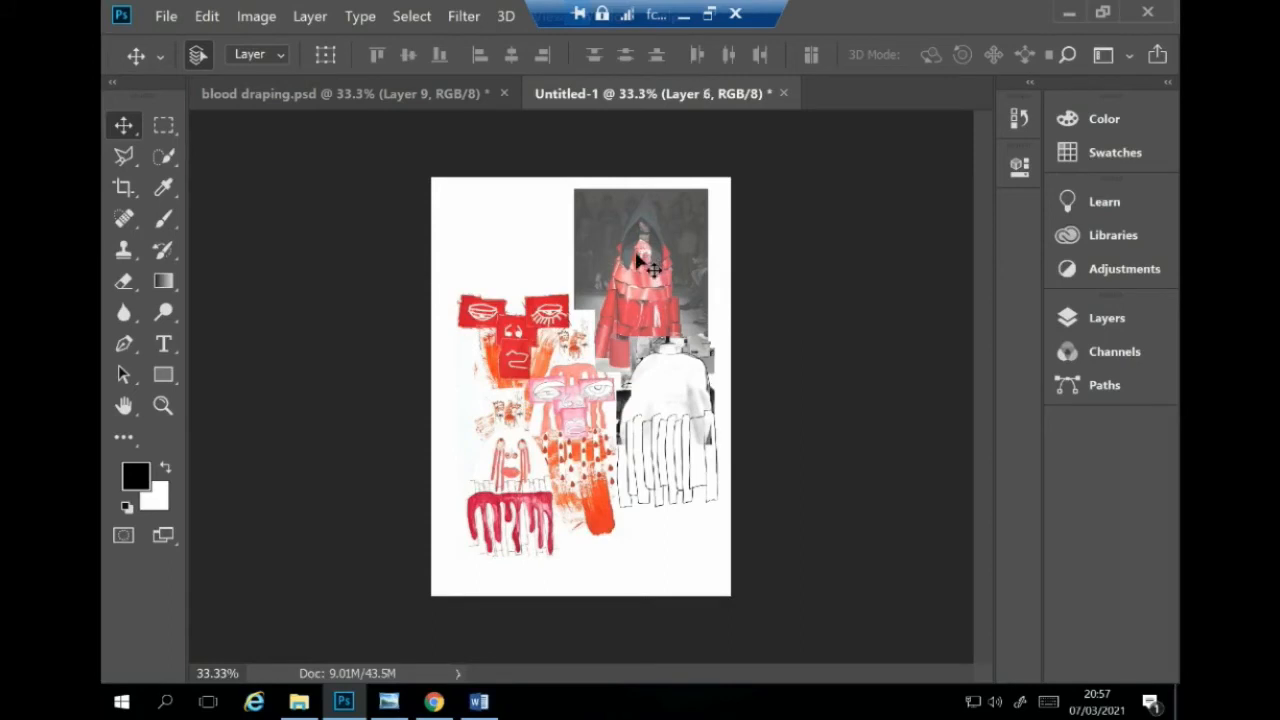
{"action": "key", "text": "ctrl+t"}
{"action": "left_click_drag", "start_coordinate": [708, 389], "coordinate": [683, 352]}
{"action": "key", "text": "Return"}
{"action": "left_click_drag", "start_coordinate": [626, 245], "coordinate": [666, 465]}
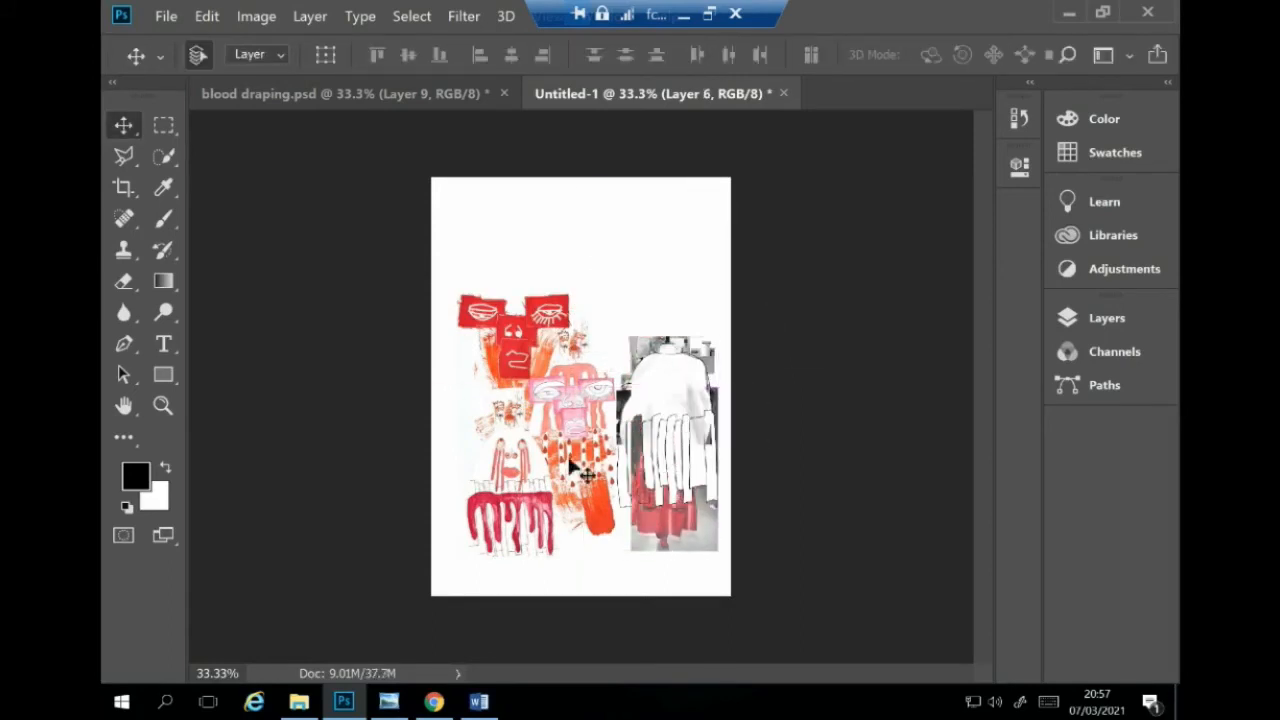
Step: Shift the painted illustration left, return the garment drawing to the upper right and settle the runway photo beneath it
{"action": "left_click_drag", "start_coordinate": [549, 460], "coordinate": [533, 459]}
{"action": "mouse_move", "coordinate": [652, 437]}
{"action": "left_mouse_down"}
{"action": "mouse_move", "coordinate": [645, 307]}
{"action": "mouse_move", "coordinate": [628, 300]}
{"action": "mouse_move", "coordinate": [614, 336]}
{"action": "mouse_move", "coordinate": [606, 310]}
{"action": "left_mouse_up"}
{"action": "left_click_drag", "start_coordinate": [632, 464], "coordinate": [632, 449]}
{"action": "left_click_drag", "start_coordinate": [686, 451], "coordinate": [692, 451]}
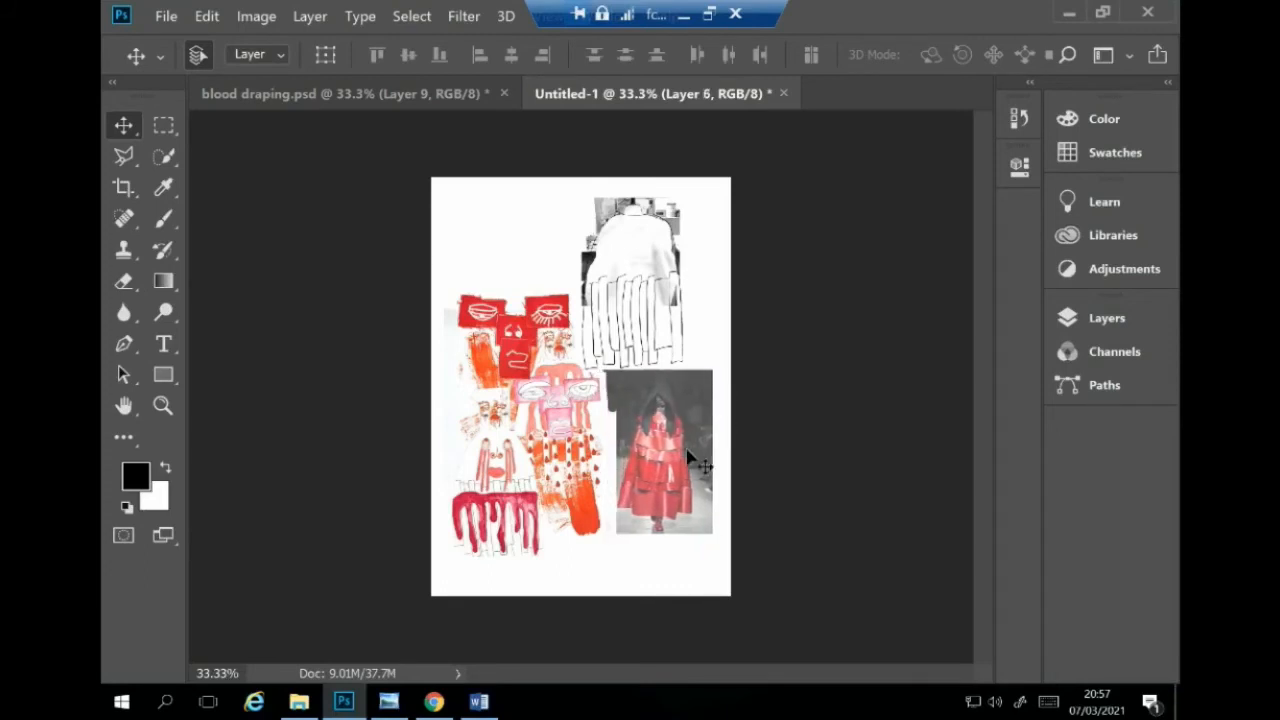
Step: Undo the last erasing, select the painted illustration's layer and erase its white edge overlapping the runway photo
{"action": "left_click", "coordinate": [124, 282]}
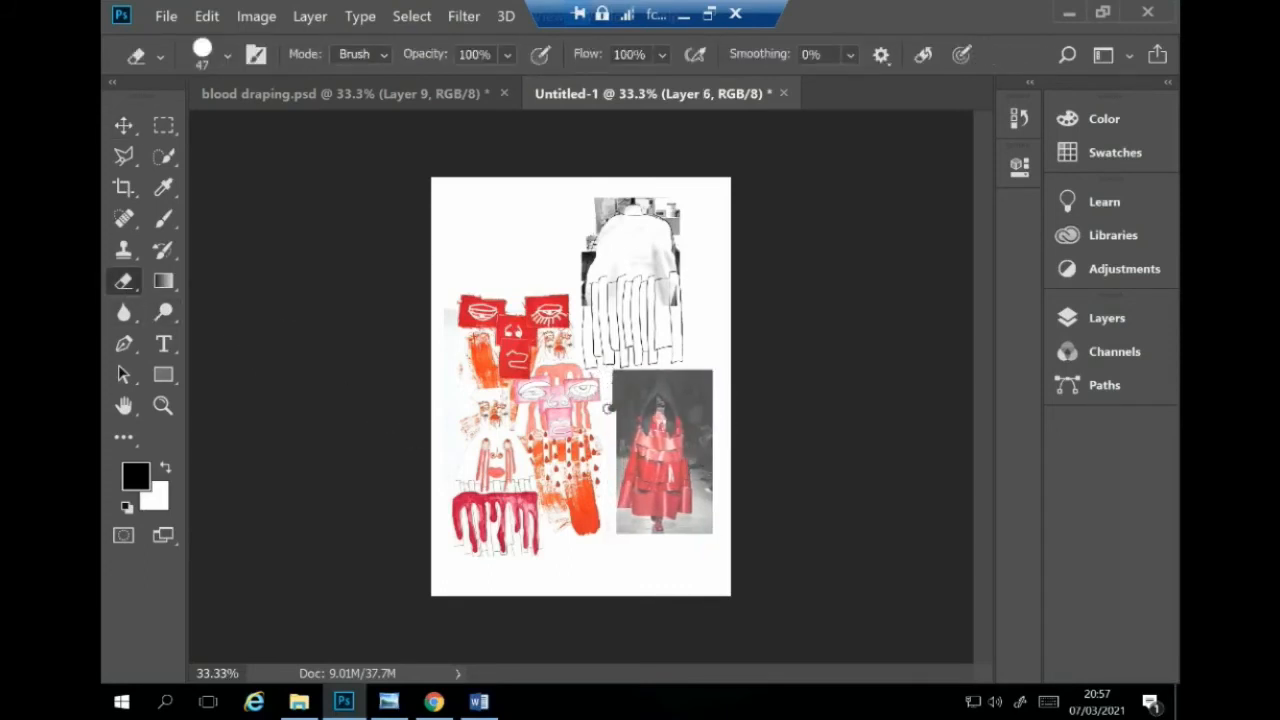
{"action": "key", "text": "ctrl+z"}
{"action": "left_click", "coordinate": [592, 406], "text": "ctrl"}
{"action": "left_click_drag", "start_coordinate": [604, 375], "coordinate": [610, 517]}
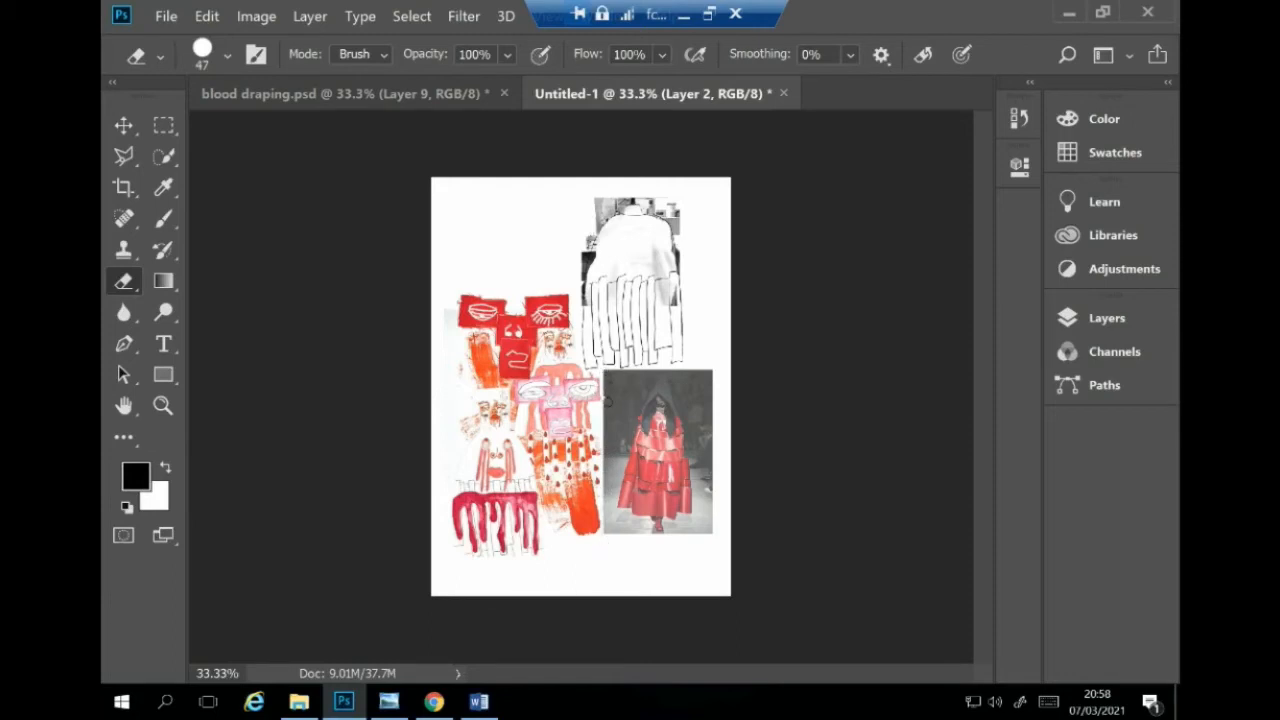
Step: Lower the garment drawing until its hanging strips meet the top edge of the runway photo
{"action": "key", "text": "v"}
{"action": "mouse_move", "coordinate": [621, 288]}
{"action": "left_mouse_down"}
{"action": "mouse_move", "coordinate": [621, 311]}
{"action": "mouse_move", "coordinate": [631, 297]}
{"action": "left_mouse_up"}
{"action": "left_click", "coordinate": [679, 290]}
{"action": "key", "text": "Down"}
{"action": "key", "text": "Down"}
{"action": "key", "text": "Down"}
{"action": "key", "text": "Down"}
{"action": "key", "text": "Down"}
{"action": "key", "text": "Down"}
{"action": "key", "text": "Down"}
{"action": "key", "text": "Down"}
{"action": "key", "text": "Down"}
{"action": "key", "text": "Down"}
{"action": "key", "text": "Down"}
{"action": "key", "text": "Down"}
{"action": "key", "text": "Down"}
{"action": "key", "text": "Down"}
{"action": "key", "text": "Down"}
{"action": "key", "text": "Down"}
{"action": "key", "text": "Down"}
{"action": "key", "text": "Down"}
{"action": "key", "text": "Down"}
{"action": "key", "text": "Down"}
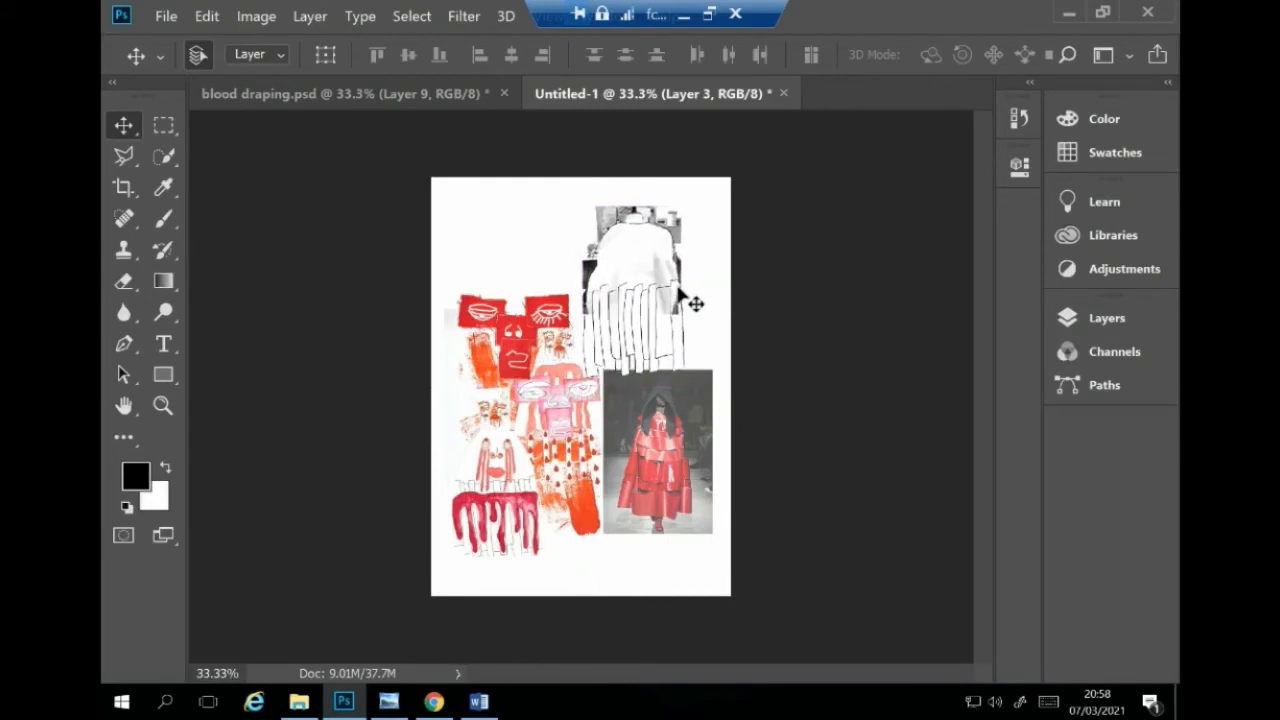
Step: Add a new layer and trace the silhouette of the red runway garment with the black 13 px brush
{"action": "left_click", "coordinate": [163, 219]}
{"action": "key", "text": "z"}
{"action": "left_click", "coordinate": [357, 314]}
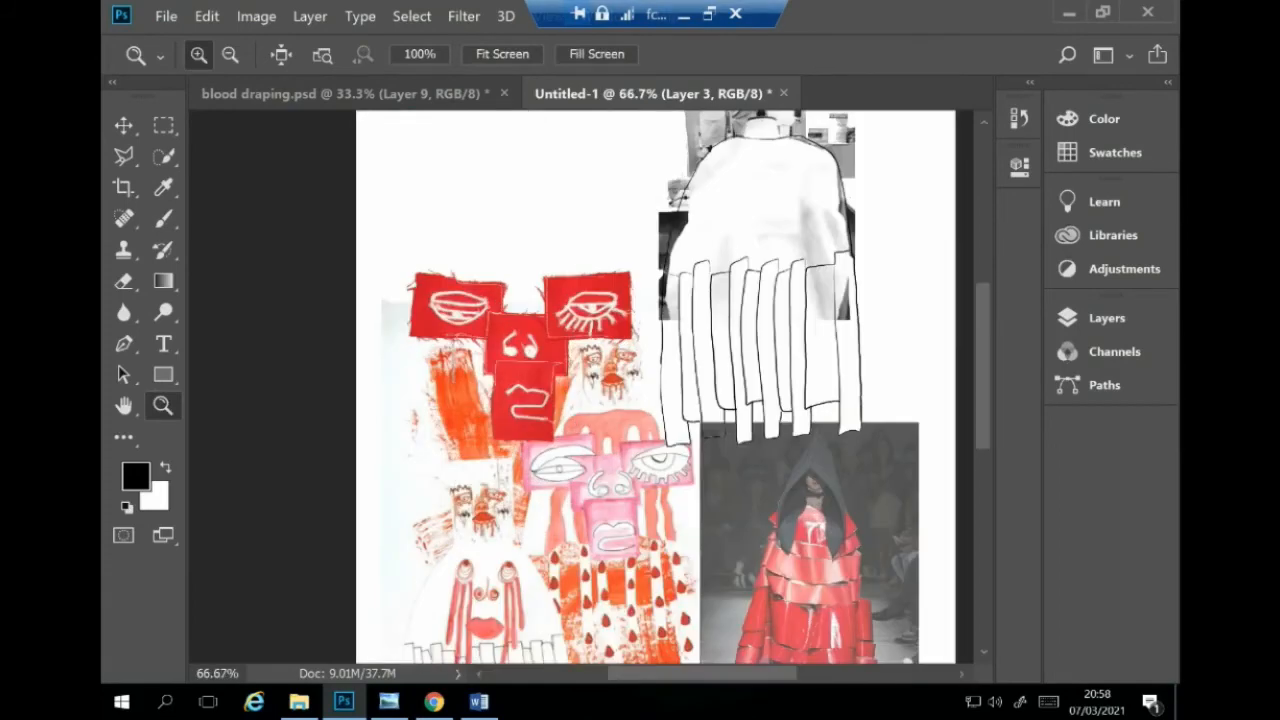
{"action": "left_click", "coordinate": [817, 380]}
{"action": "scroll", "coordinate": [817, 429], "scroll_direction": "down", "scroll_amount": 1}
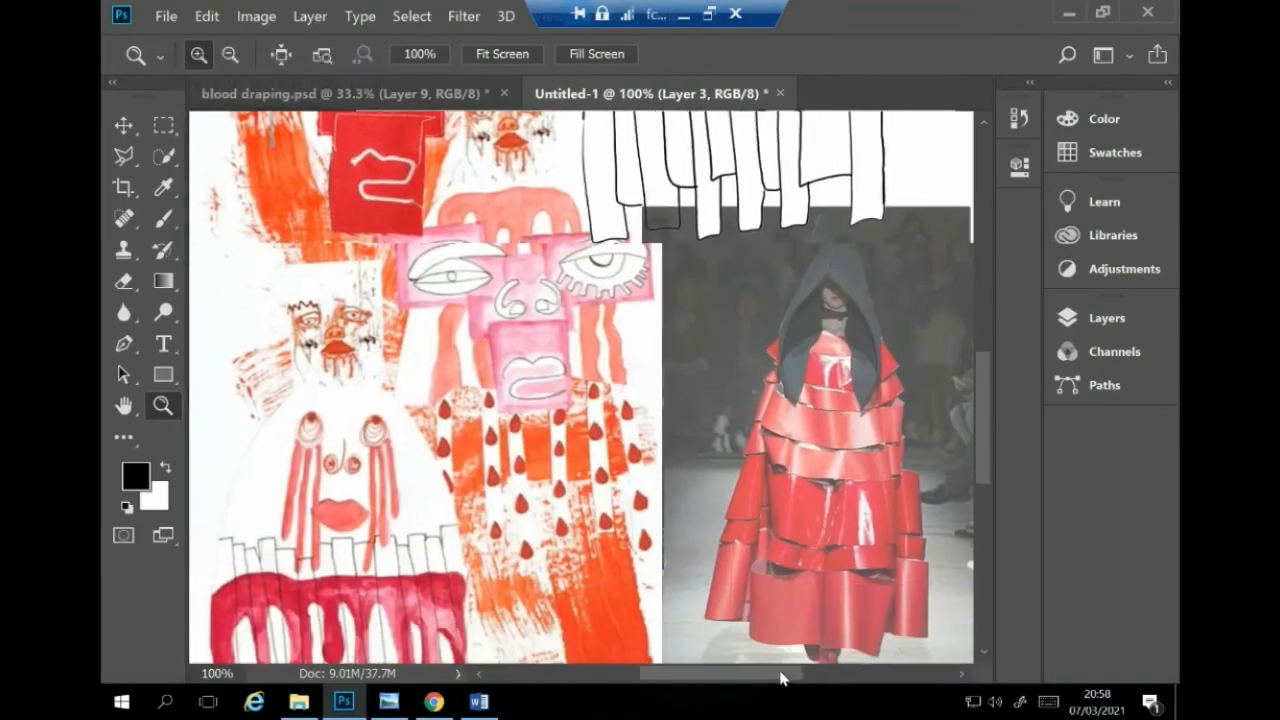
{"action": "left_click", "coordinate": [1094, 325]}
{"action": "left_click", "coordinate": [971, 551]}
{"action": "left_click", "coordinate": [998, 308]}
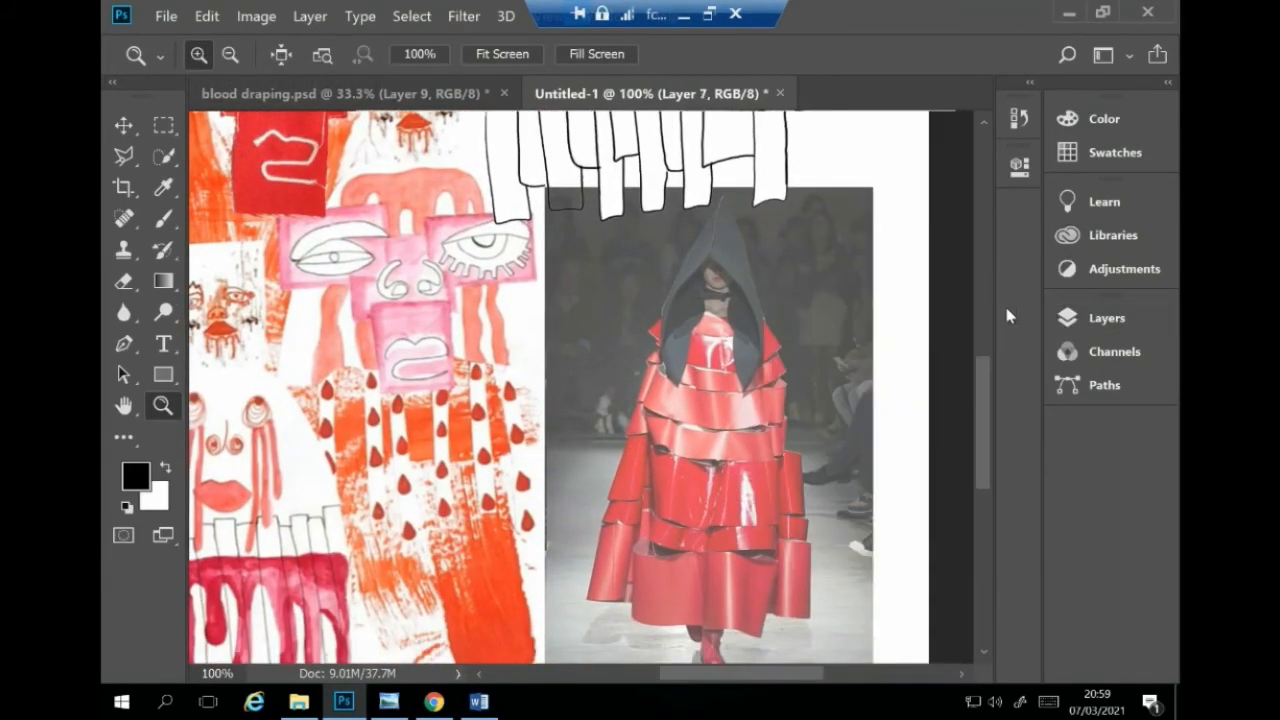
{"action": "left_click", "coordinate": [163, 218]}
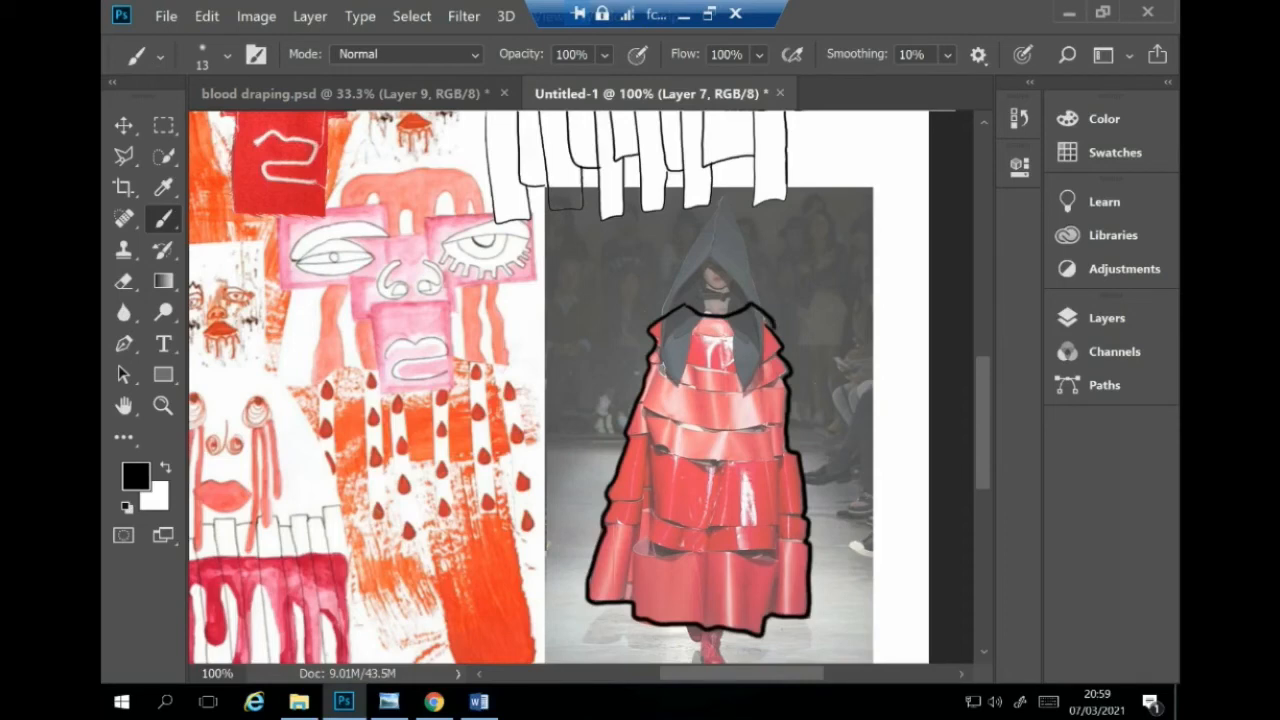
{"action": "left_click", "coordinate": [207, 16]}
{"action": "left_click", "coordinate": [280, 77]}
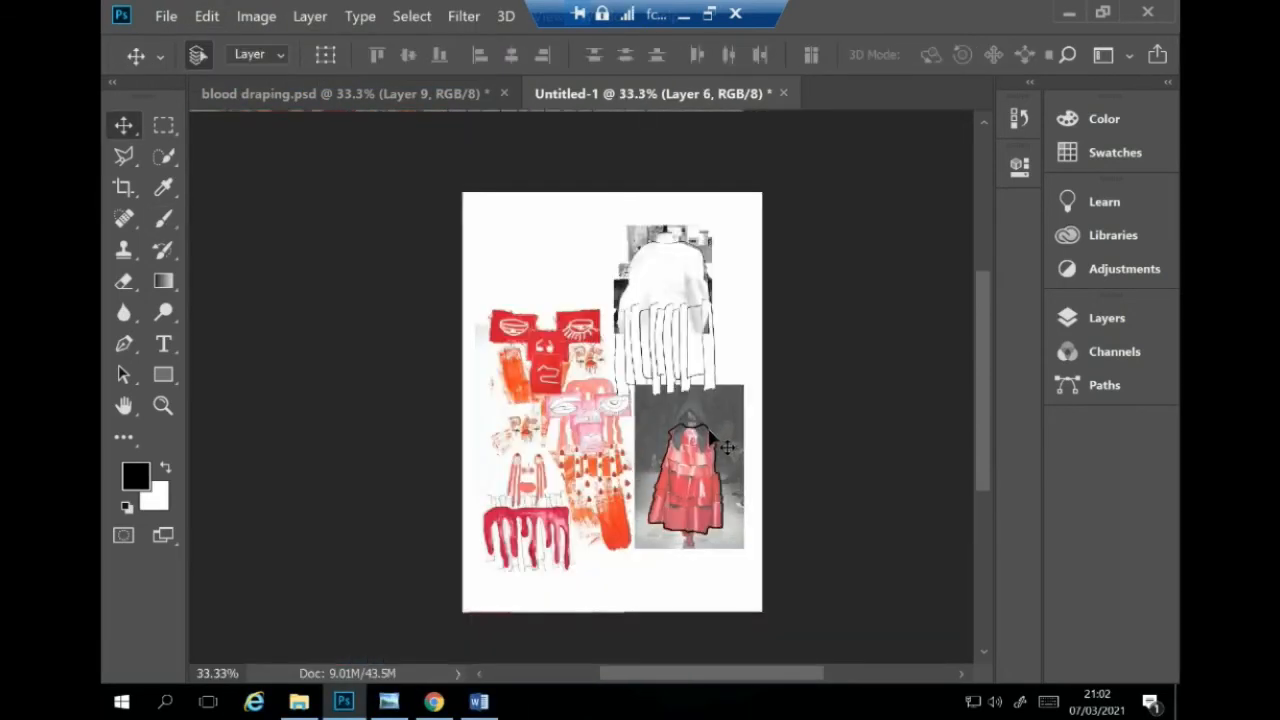
Step: Shift the traced silhouette down and left, partly off the runway photo, and raise the red fabric face pieces slightly
{"action": "mouse_move", "coordinate": [712, 440]}
{"action": "left_mouse_down"}
{"action": "mouse_move", "coordinate": [724, 452]}
{"action": "mouse_move", "coordinate": [621, 278]}
{"action": "mouse_move", "coordinate": [679, 479]}
{"action": "mouse_move", "coordinate": [670, 487]}
{"action": "mouse_move", "coordinate": [712, 428]}
{"action": "mouse_move", "coordinate": [657, 487]}
{"action": "mouse_move", "coordinate": [692, 423]}
{"action": "mouse_move", "coordinate": [653, 467]}
{"action": "mouse_move", "coordinate": [706, 345]}
{"action": "mouse_move", "coordinate": [738, 316]}
{"action": "mouse_move", "coordinate": [665, 473]}
{"action": "left_mouse_up"}
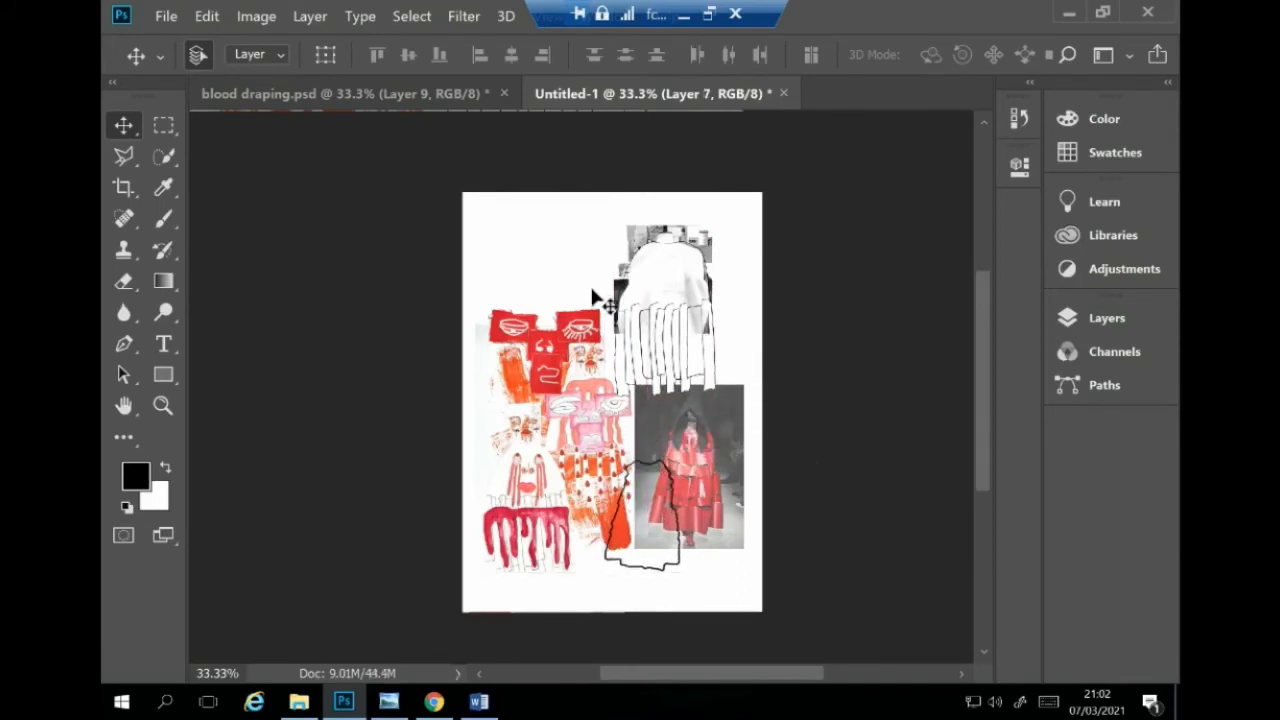
{"action": "mouse_move", "coordinate": [555, 368]}
{"action": "left_mouse_down"}
{"action": "mouse_move", "coordinate": [564, 280]}
{"action": "mouse_move", "coordinate": [544, 357]}
{"action": "mouse_move", "coordinate": [556, 328]}
{"action": "mouse_move", "coordinate": [572, 372]}
{"action": "mouse_move", "coordinate": [560, 345]}
{"action": "mouse_move", "coordinate": [550, 356]}
{"action": "mouse_move", "coordinate": [574, 378]}
{"action": "left_mouse_up"}
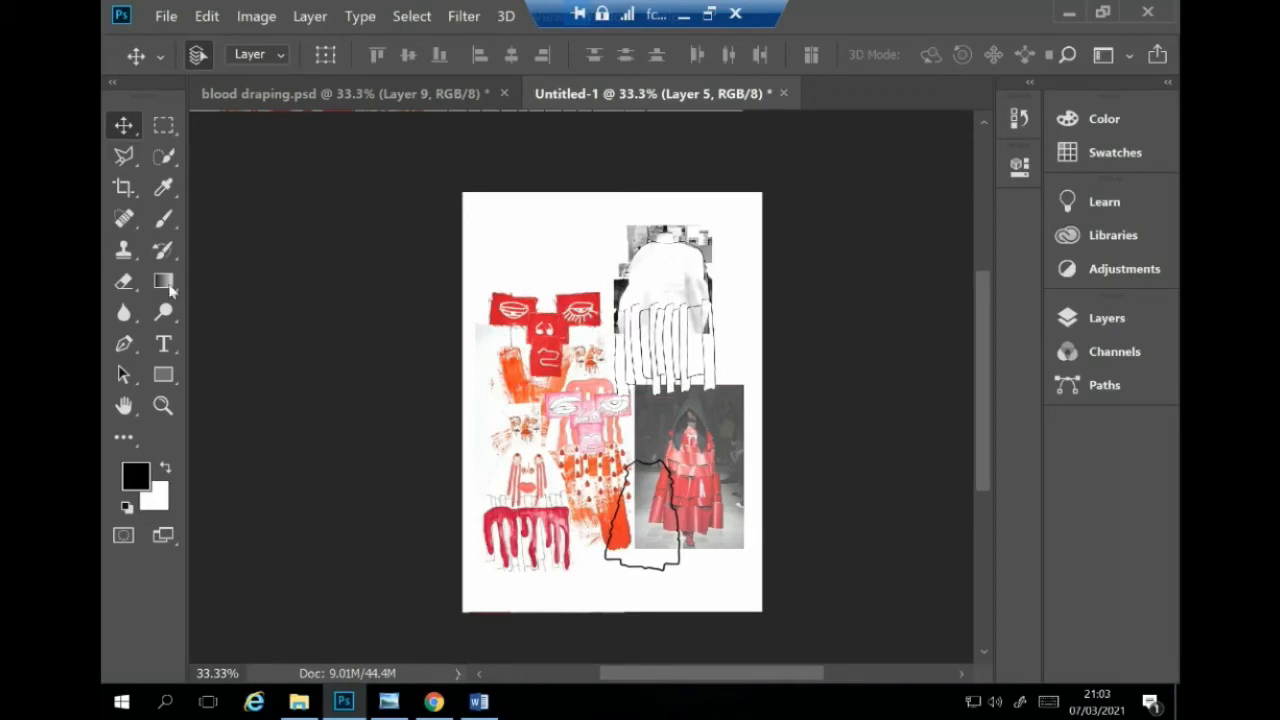
{"action": "key", "text": "z"}
{"action": "left_click", "coordinate": [449, 386]}
{"action": "left_click", "coordinate": [449, 387]}
{"action": "left_click", "coordinate": [474, 378]}
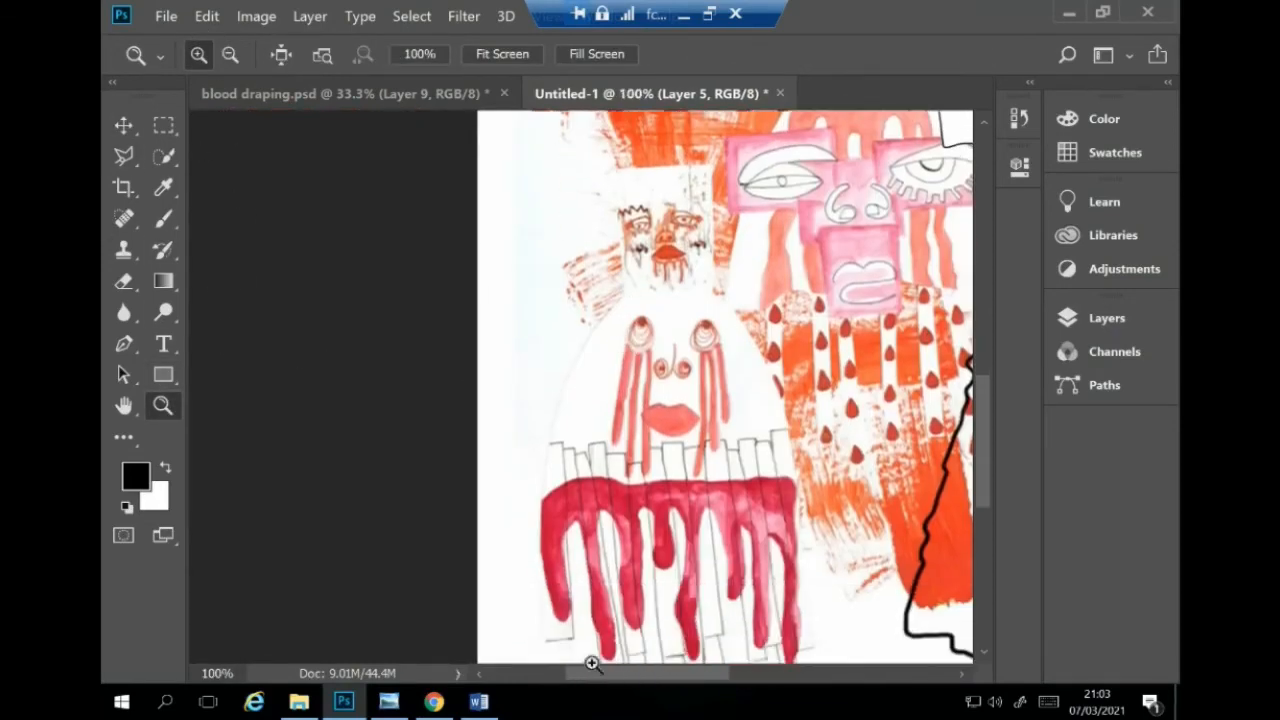
{"action": "left_click_drag", "start_coordinate": [630, 676], "coordinate": [675, 679]}
{"action": "key", "text": "v"}
{"action": "left_click", "coordinate": [456, 401]}
{"action": "key", "text": "z"}
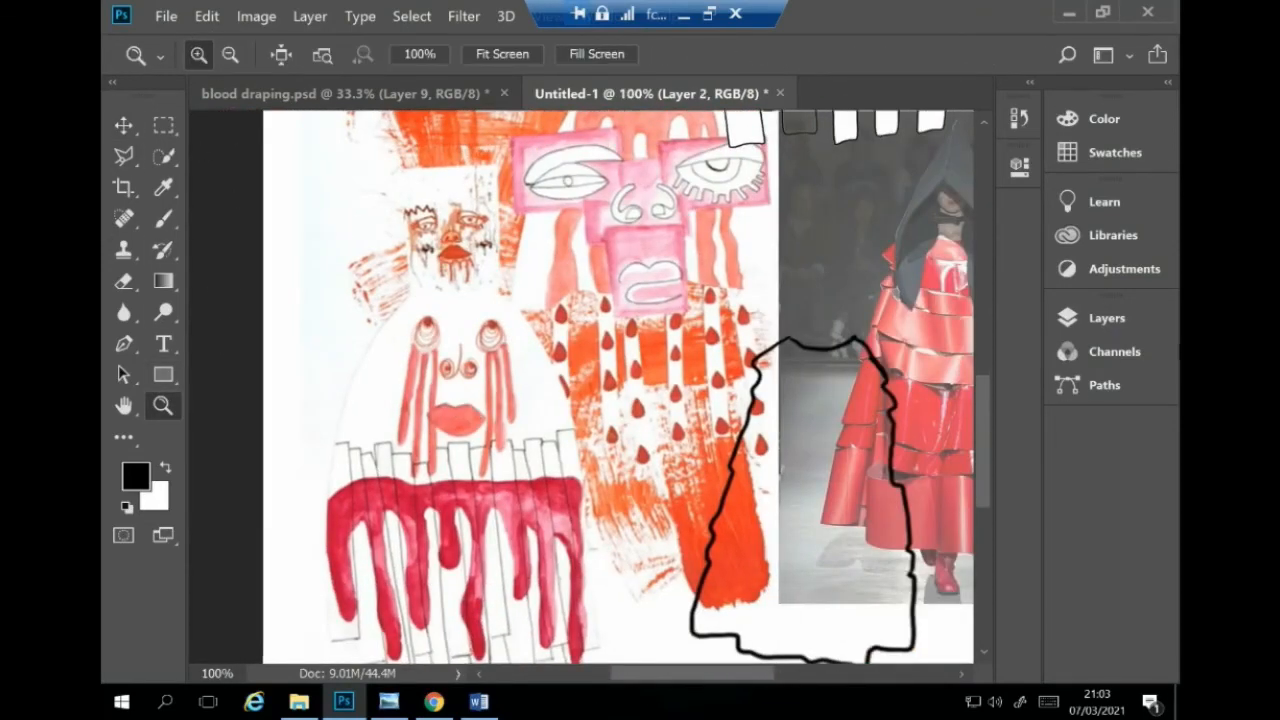
{"action": "key", "text": "Delete"}
{"action": "left_click_drag", "start_coordinate": [983, 440], "coordinate": [983, 498]}
{"action": "left_click_drag", "start_coordinate": [690, 674], "coordinate": [744, 674]}
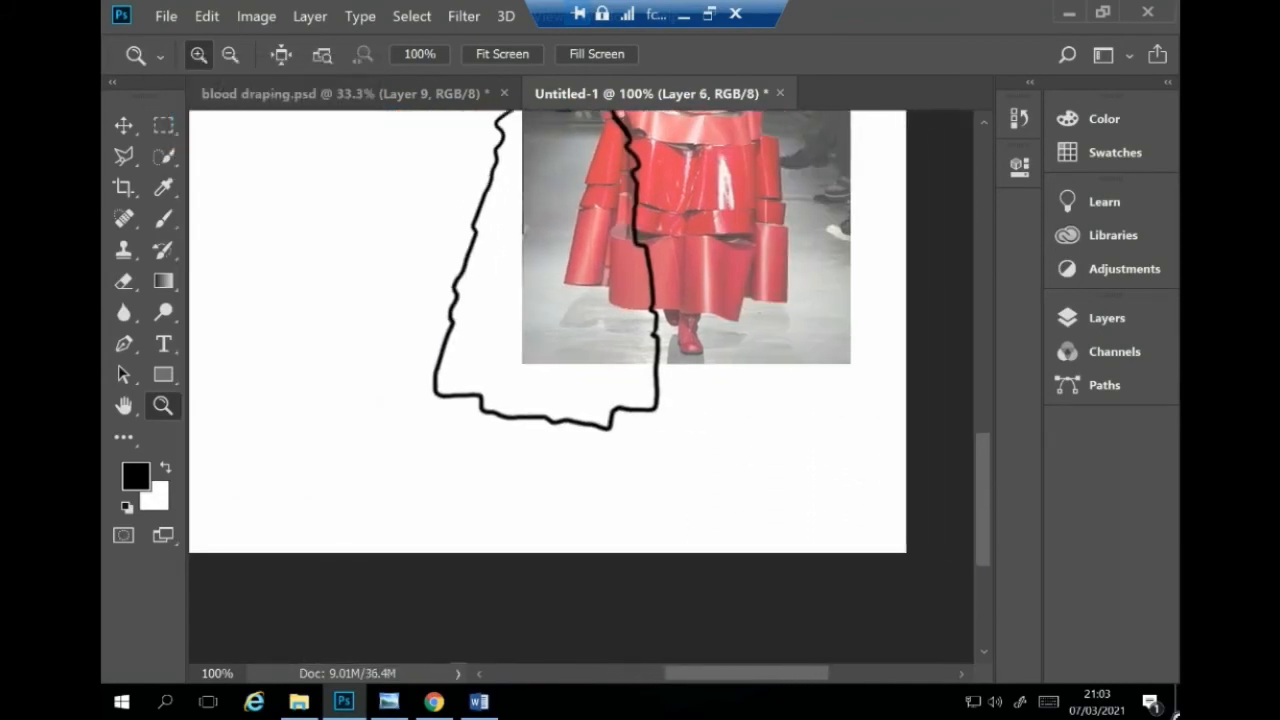
{"action": "mouse_move", "coordinate": [983, 498]}
{"action": "left_mouse_down"}
{"action": "mouse_move", "coordinate": [983, 287]}
{"action": "mouse_move", "coordinate": [983, 401]}
{"action": "left_mouse_up"}
{"action": "key", "text": "ctrl+z"}
{"action": "left_click_drag", "start_coordinate": [746, 674], "coordinate": [701, 674]}
Step: Outline the left side and stepped strip hem of the dripping-paint garment in the painted illustration with the black brush
{"action": "key", "text": "b"}
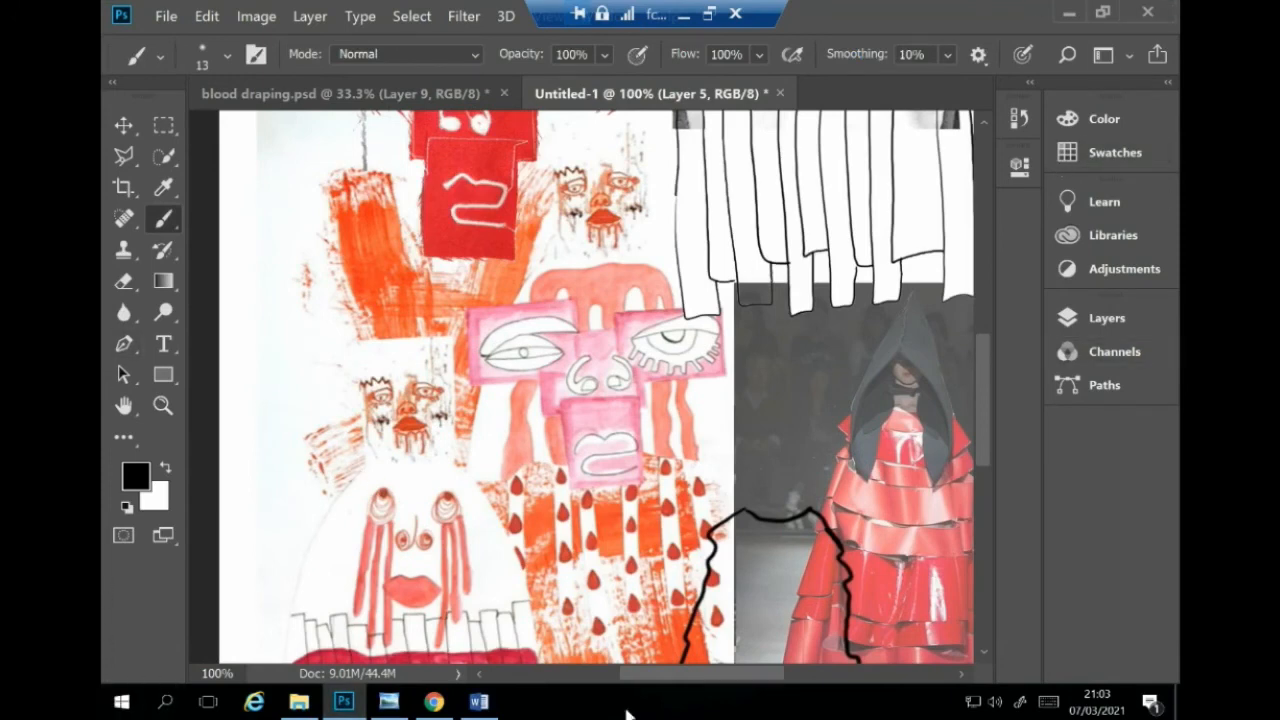
{"action": "scroll", "coordinate": [596, 387], "scroll_direction": "down", "scroll_amount": 3}
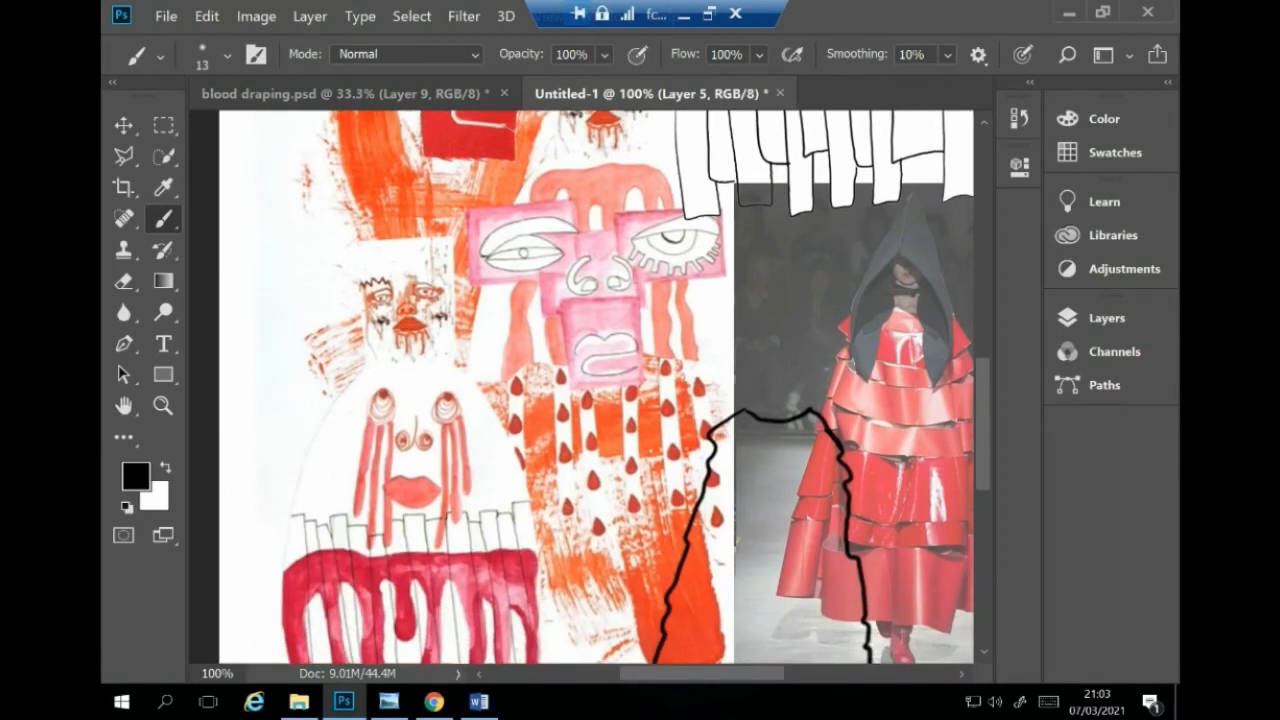
{"action": "scroll", "coordinate": [596, 387], "scroll_direction": "down", "scroll_amount": 3}
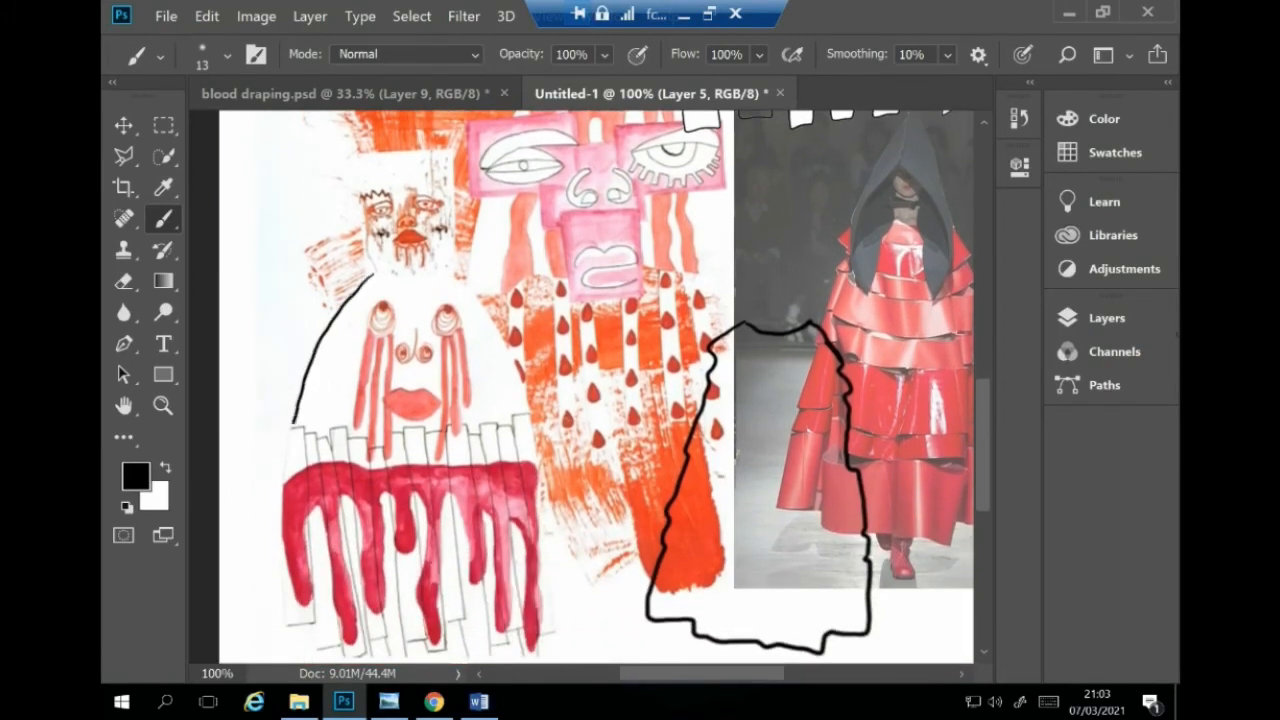
{"action": "mouse_move", "coordinate": [282, 518]}
{"action": "left_mouse_down"}
{"action": "mouse_move", "coordinate": [280, 612]}
{"action": "mouse_move", "coordinate": [312, 620]}
{"action": "left_mouse_up"}
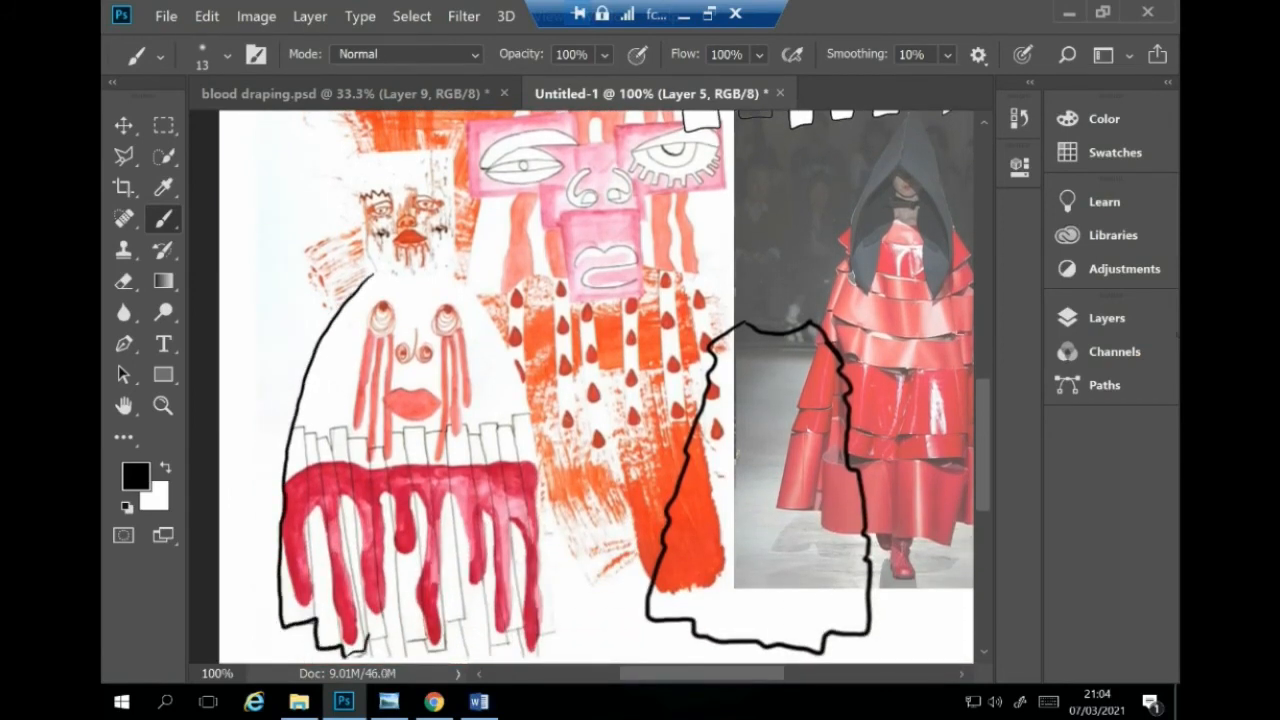
{"action": "left_click", "coordinate": [207, 16]}
{"action": "left_click", "coordinate": [290, 77]}
{"action": "left_click_drag", "start_coordinate": [424, 640], "coordinate": [466, 620]}
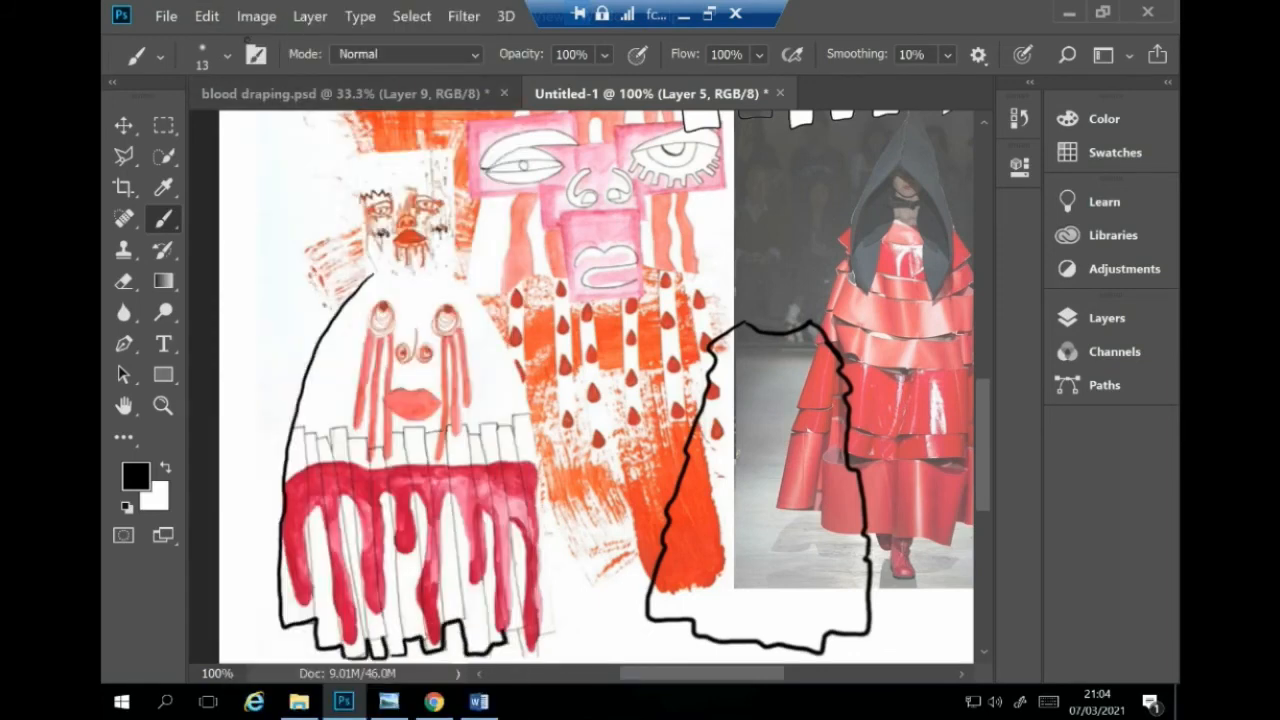
Step: Complete the dripping-paint garment's black outline along its right edge, right shoulder and curved neckline
{"action": "left_click_drag", "start_coordinate": [556, 630], "coordinate": [543, 526]}
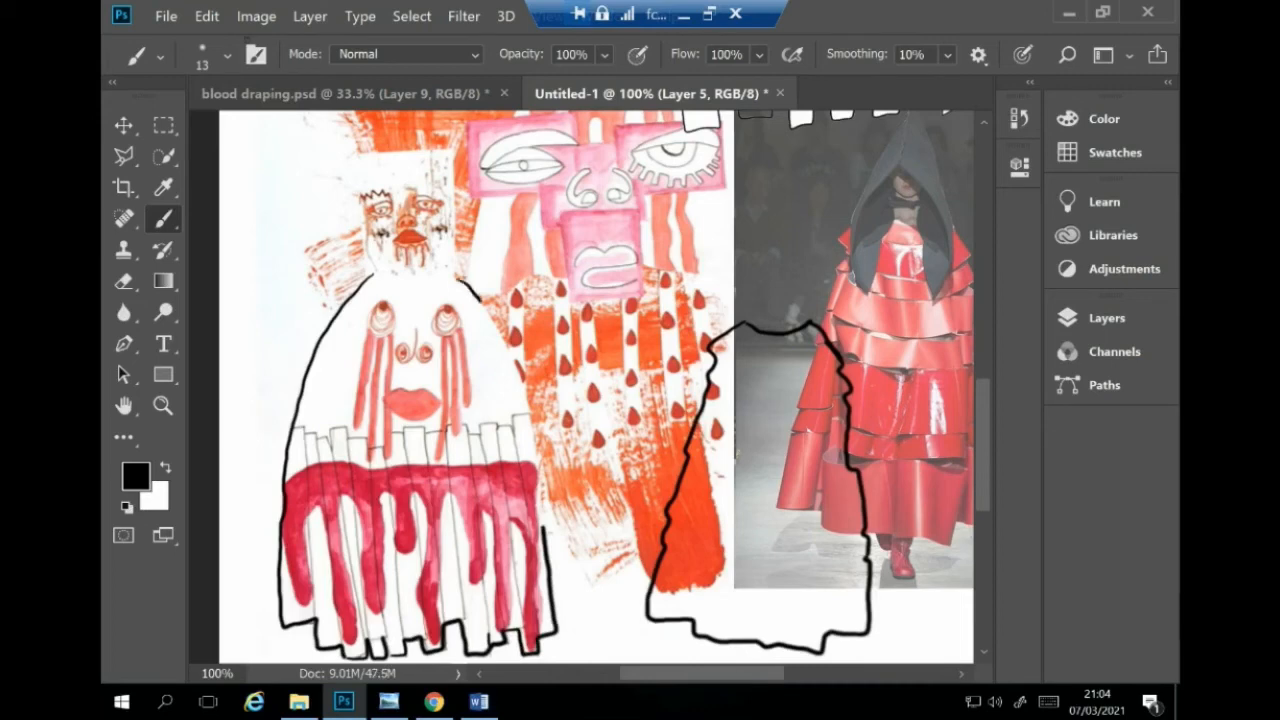
{"action": "mouse_move", "coordinate": [480, 300]}
{"action": "left_mouse_down"}
{"action": "mouse_move", "coordinate": [526, 408]}
{"action": "mouse_move", "coordinate": [545, 535]}
{"action": "left_mouse_up"}
{"action": "key", "text": "ctrl+z"}
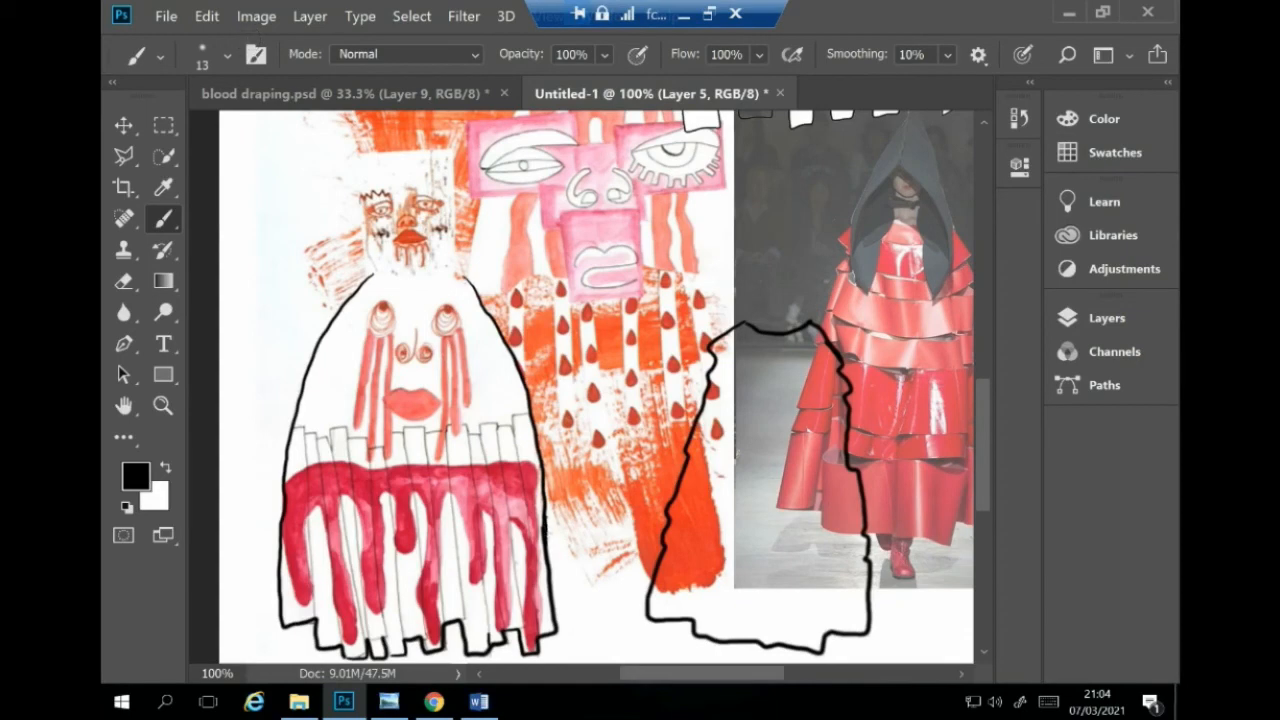
{"action": "left_click", "coordinate": [206, 16]}
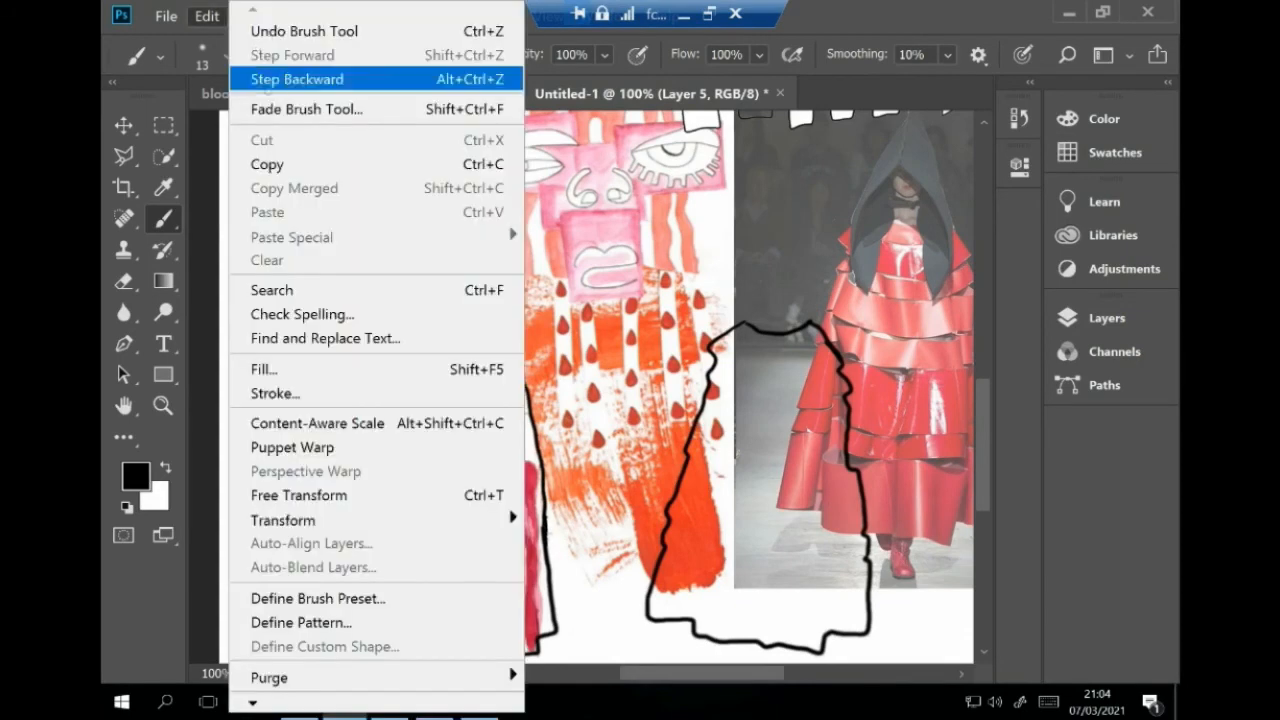
{"action": "left_click", "coordinate": [300, 78]}
{"action": "left_click_drag", "start_coordinate": [374, 276], "coordinate": [575, 288]}
Step: Brush a black outline around the neckline, shoulders and upper sides of the pink-faced garment
{"action": "scroll", "coordinate": [460, 300], "scroll_direction": "right", "scroll_amount": 1}
{"action": "scroll", "coordinate": [580, 385], "scroll_direction": "up", "scroll_amount": 5}
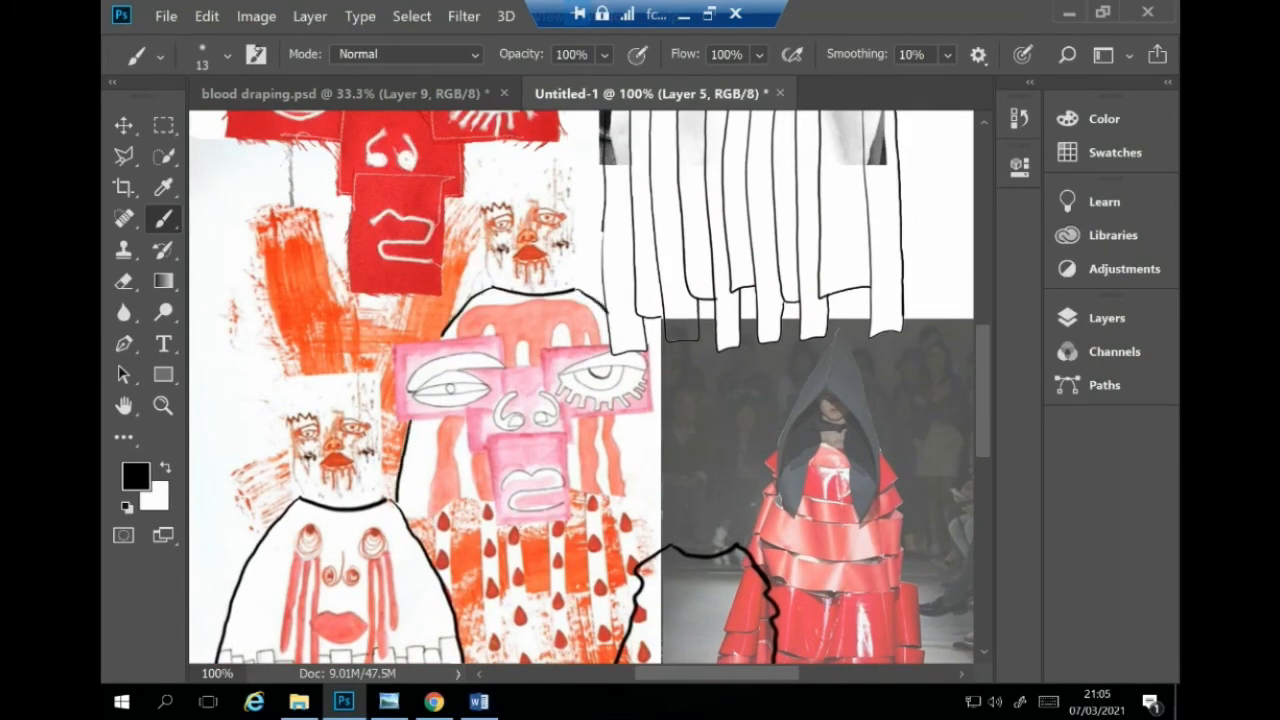
{"action": "left_click", "coordinate": [206, 16]}
{"action": "left_click", "coordinate": [300, 78]}
{"action": "scroll", "coordinate": [580, 385], "scroll_direction": "down", "scroll_amount": 2}
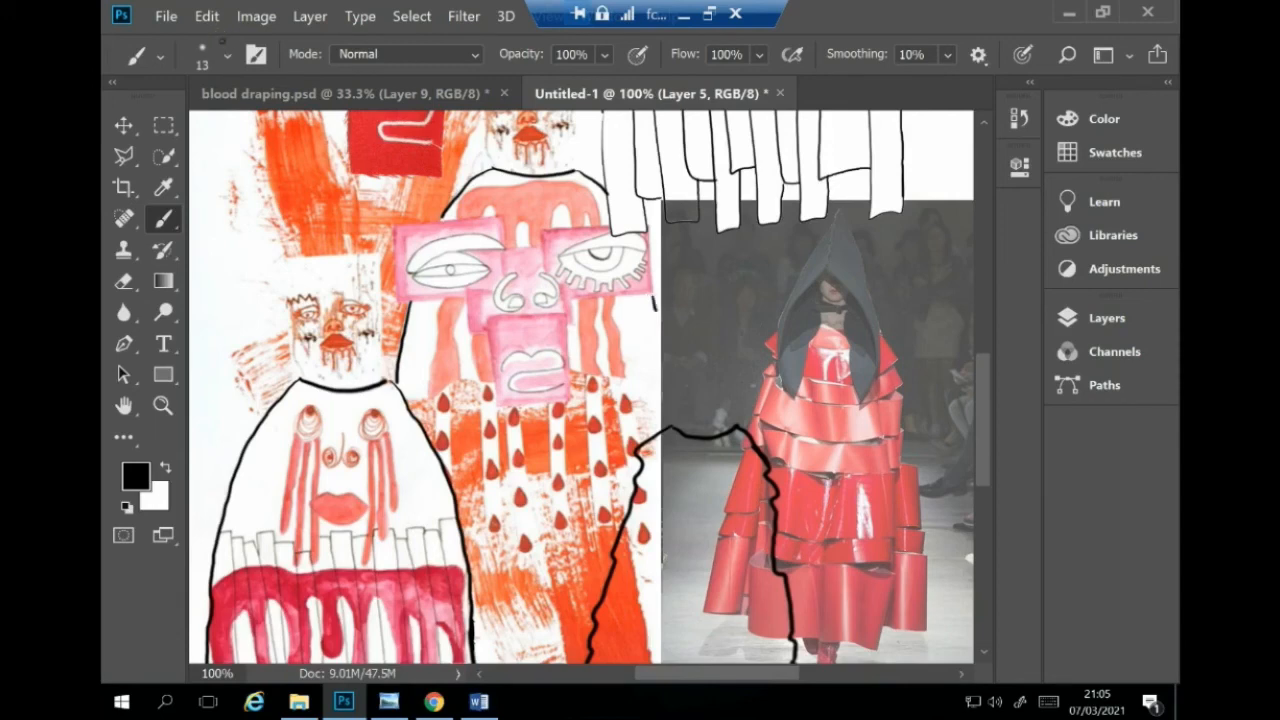
{"action": "scroll", "coordinate": [580, 385], "scroll_direction": "up", "scroll_amount": 7}
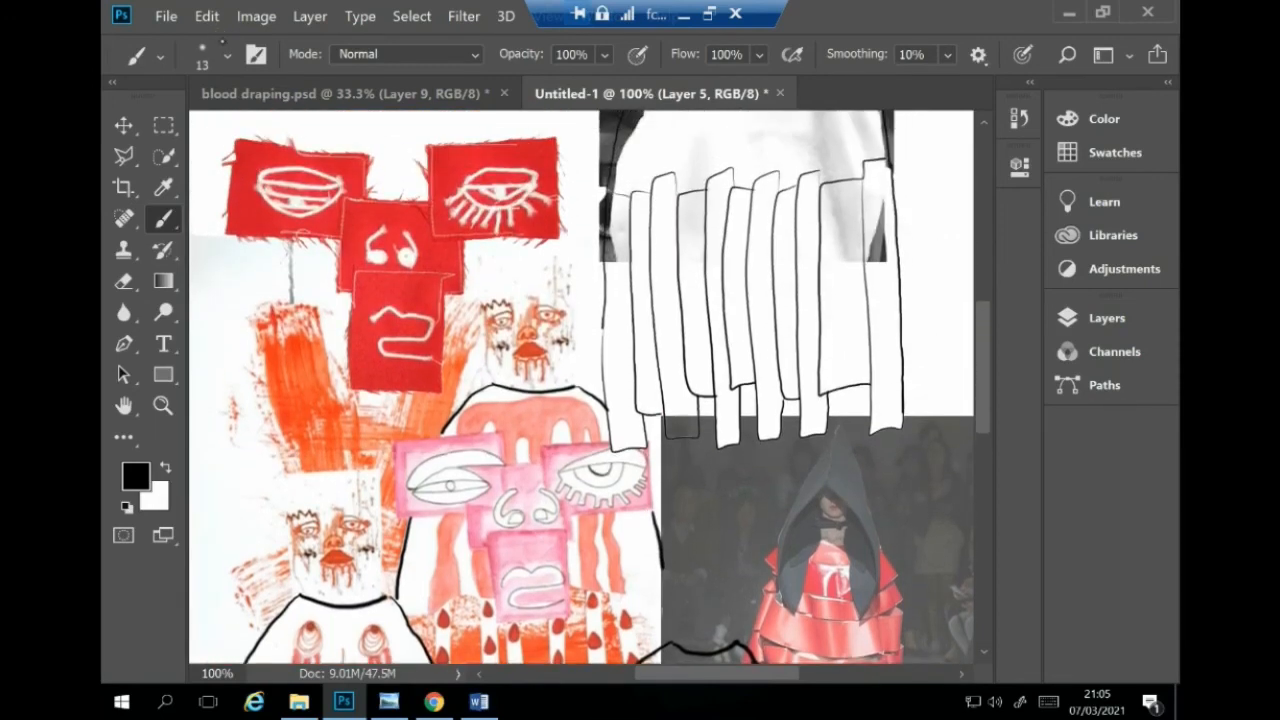
Step: Draw black curved lines on both sides of the pink face, along the top of the drop-patterned strips
{"action": "key", "text": "z"}
{"action": "left_click", "coordinate": [230, 55]}
{"action": "left_click", "coordinate": [289, 175]}
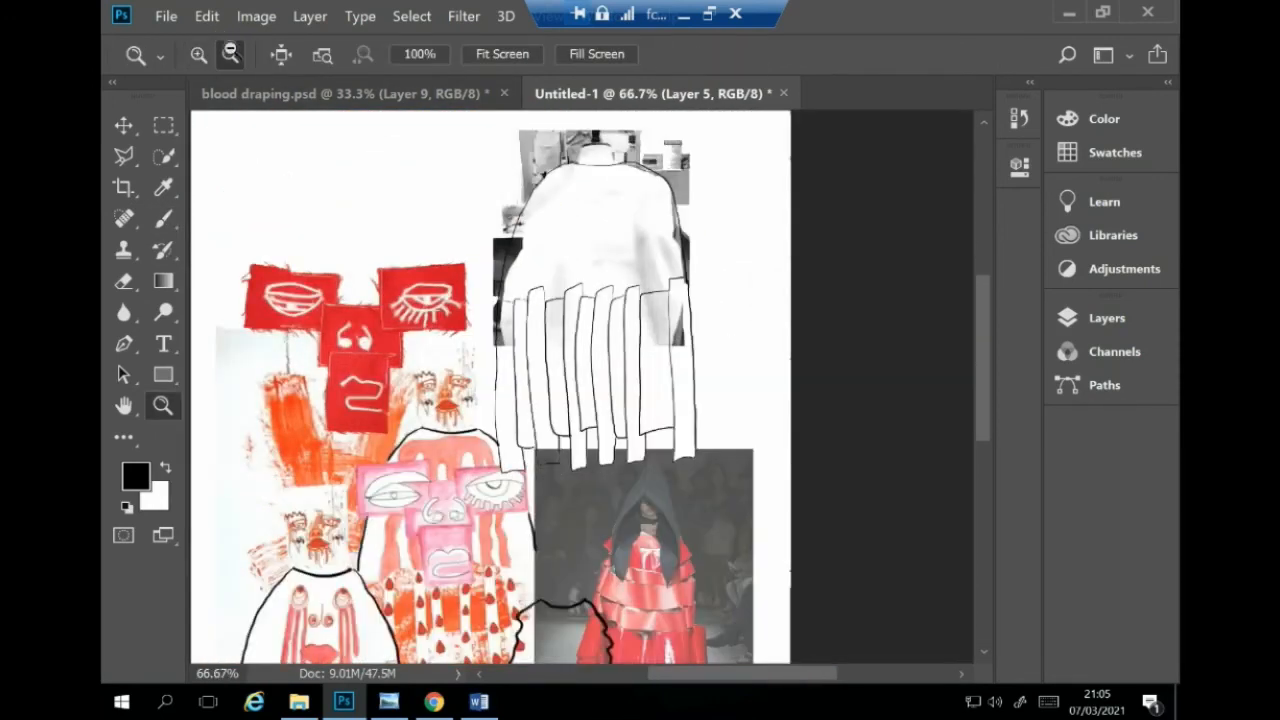
{"action": "scroll", "coordinate": [580, 385], "scroll_direction": "left", "scroll_amount": 2}
{"action": "scroll", "coordinate": [580, 385], "scroll_direction": "down", "scroll_amount": 3}
{"action": "scroll", "coordinate": [580, 385], "scroll_direction": "down", "scroll_amount": 2}
{"action": "scroll", "coordinate": [580, 385], "scroll_direction": "up", "scroll_amount": 2}
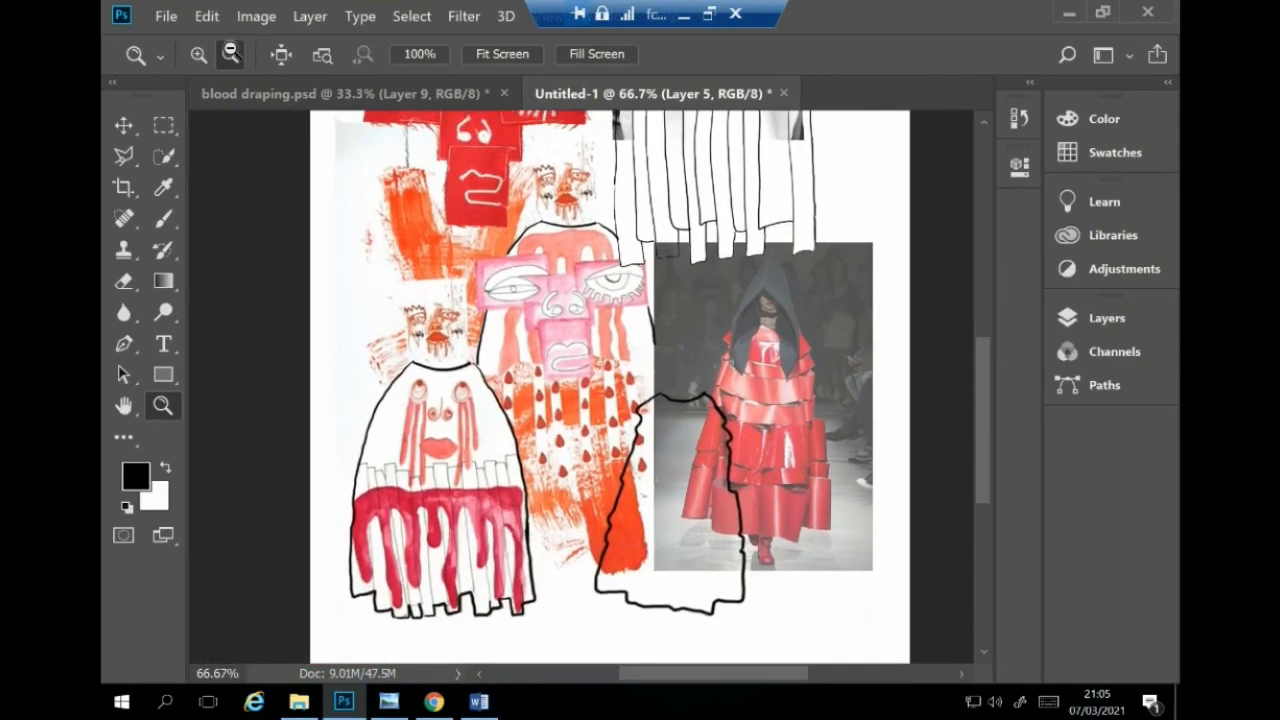
{"action": "key", "text": "b"}
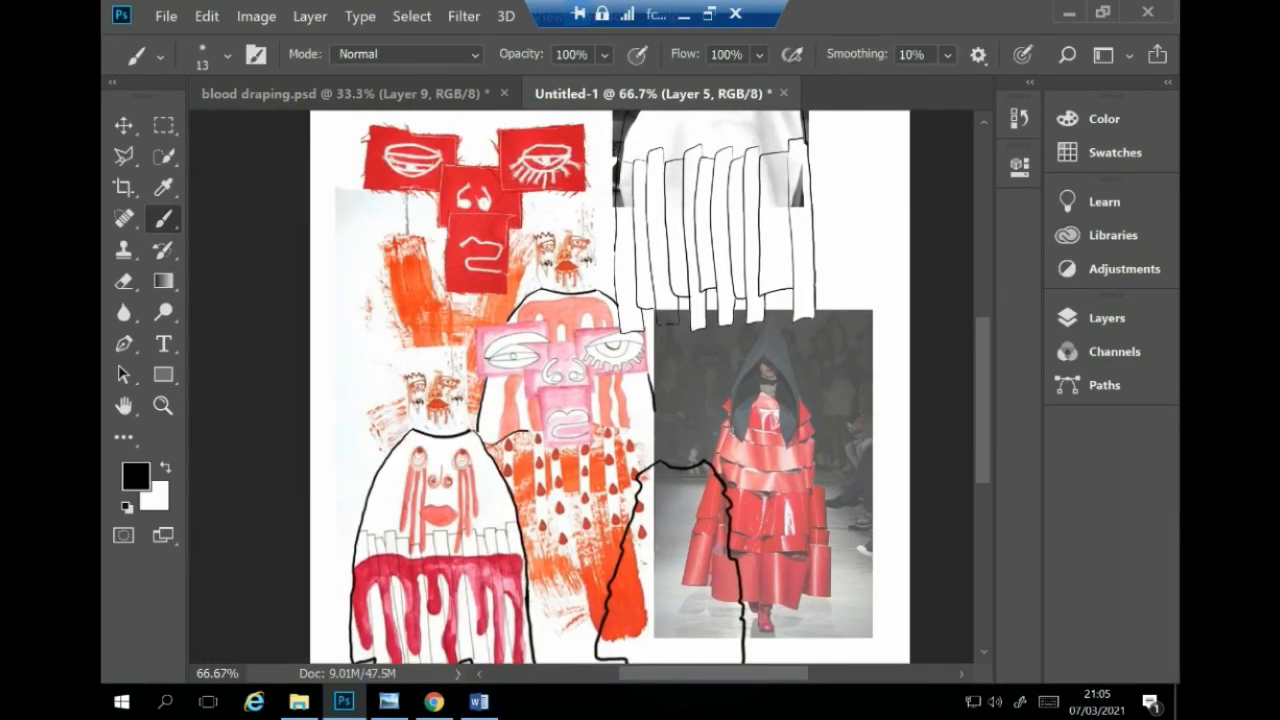
{"action": "left_click", "coordinate": [207, 16]}
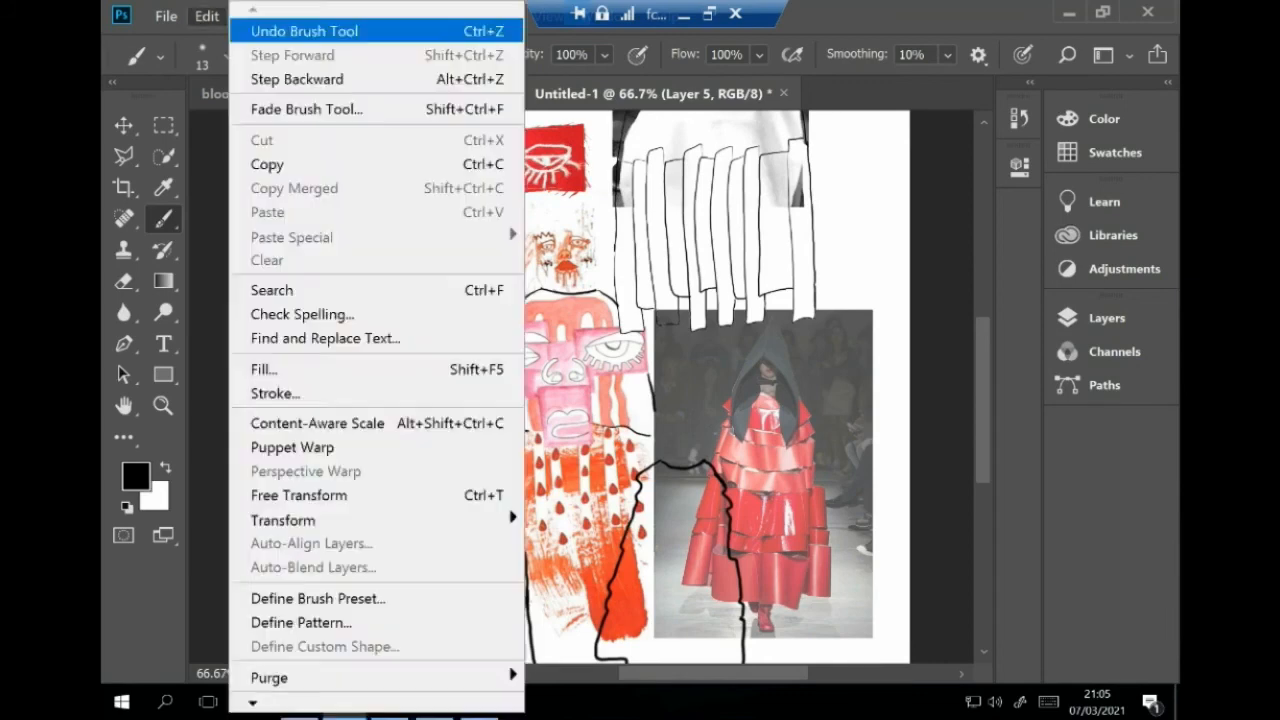
{"action": "left_click", "coordinate": [303, 32]}
{"action": "left_click", "coordinate": [345, 94]}
{"action": "left_click", "coordinate": [652, 94]}
{"action": "left_click_drag", "start_coordinate": [592, 428], "coordinate": [650, 442]}
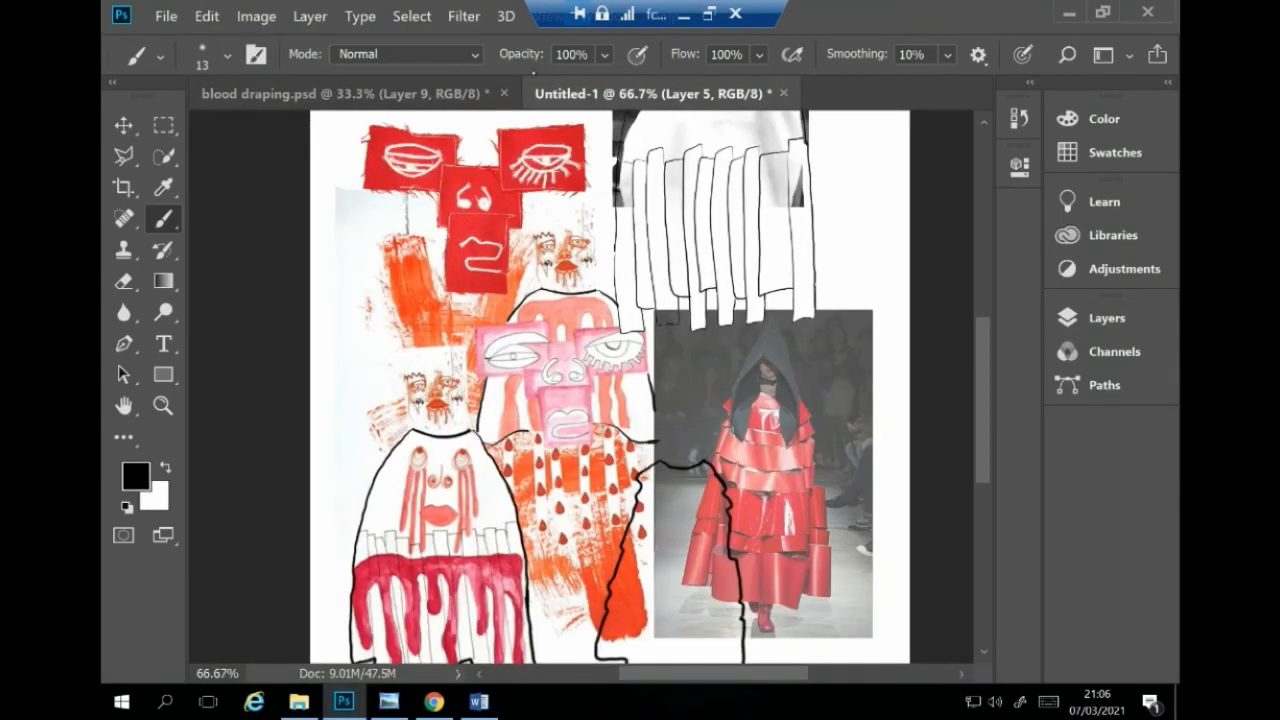
{"action": "key", "text": "z"}
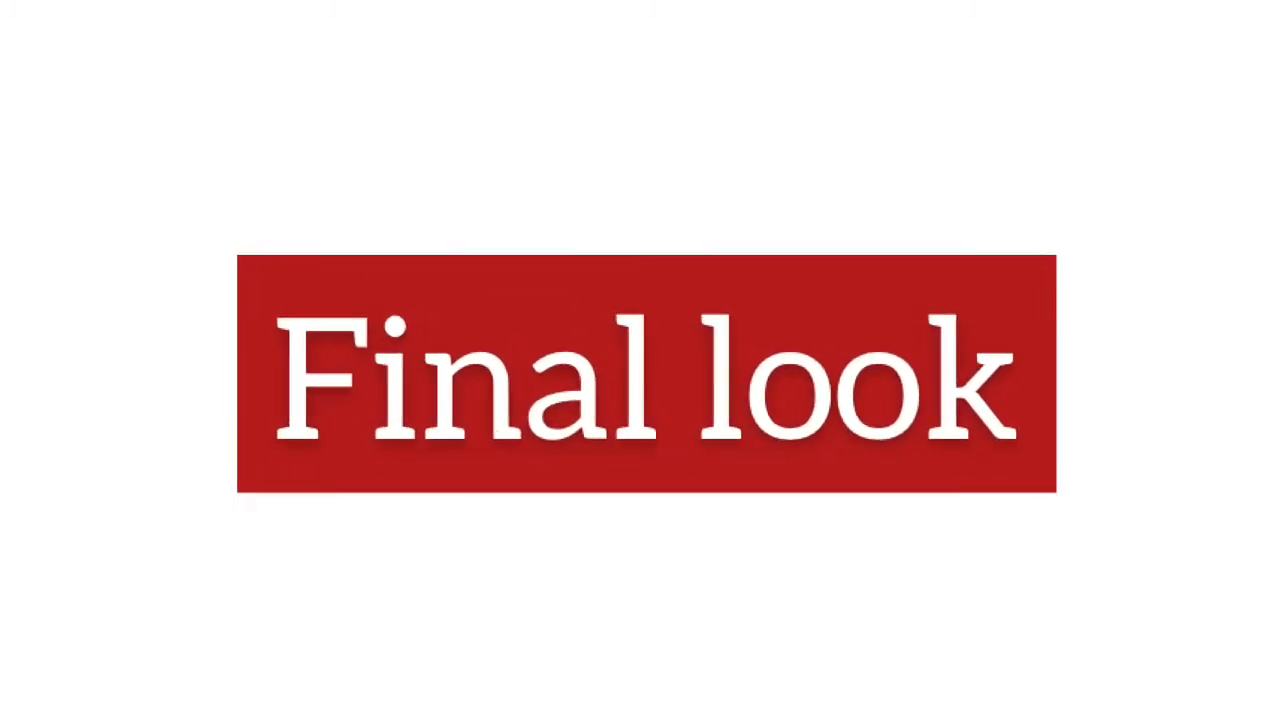